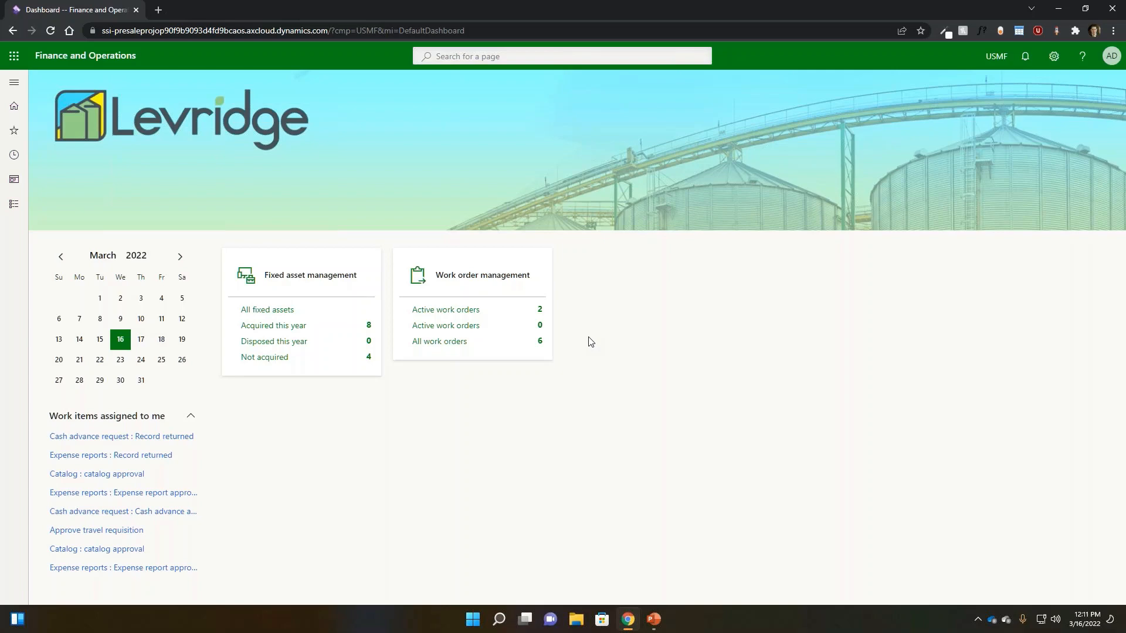
- Browse the full list of modules and the page links of the Asset management module
left_click(14, 83)
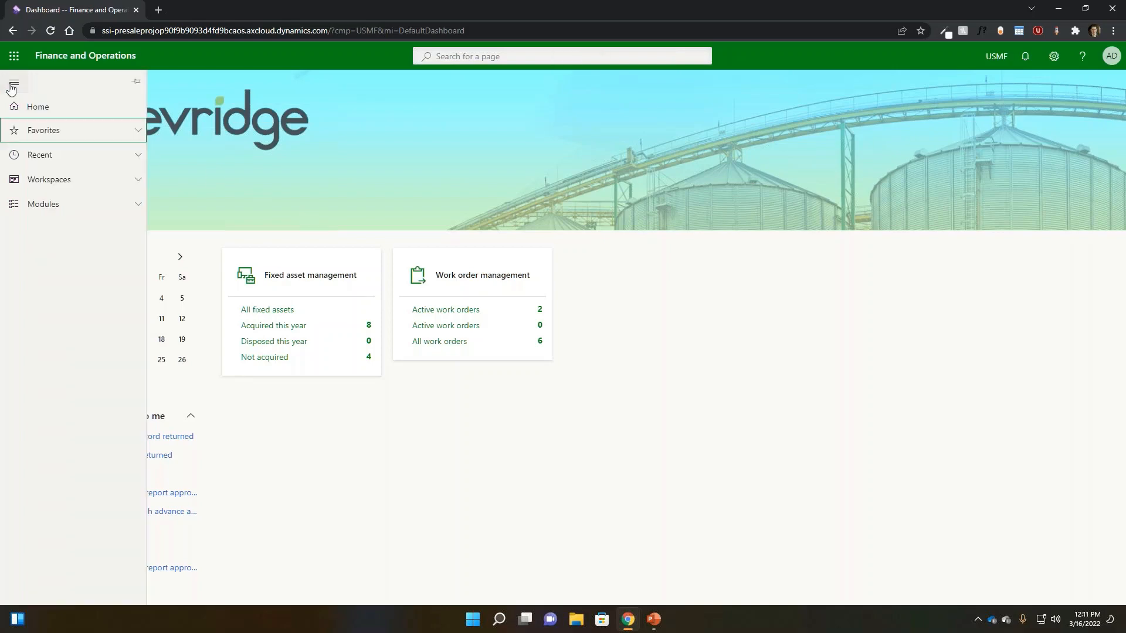
left_click(79, 212)
scroll(67, 578, "down", 4)
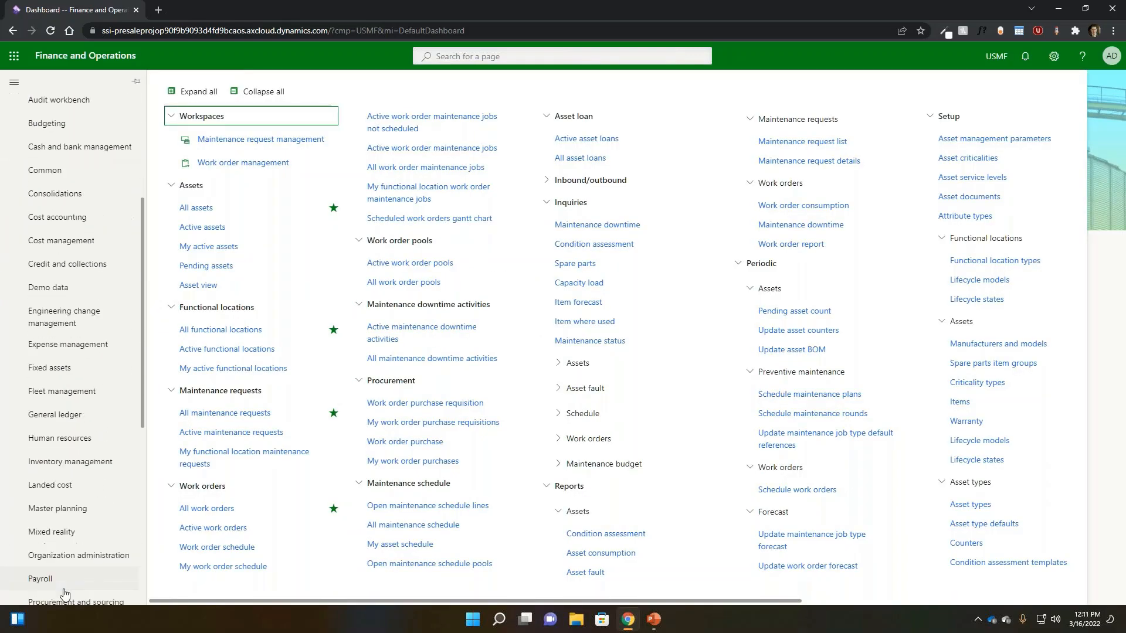
scroll(65, 594, "down", 2)
scroll(69, 399, "down", 2)
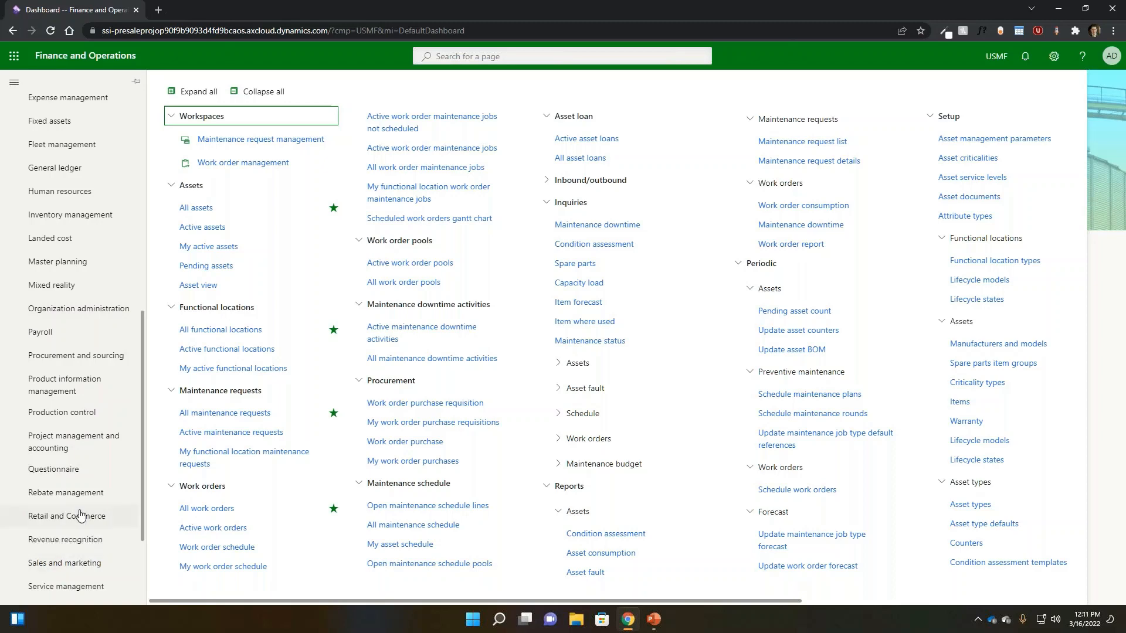
scroll(81, 515, "up", 2)
scroll(81, 510, "up", 1)
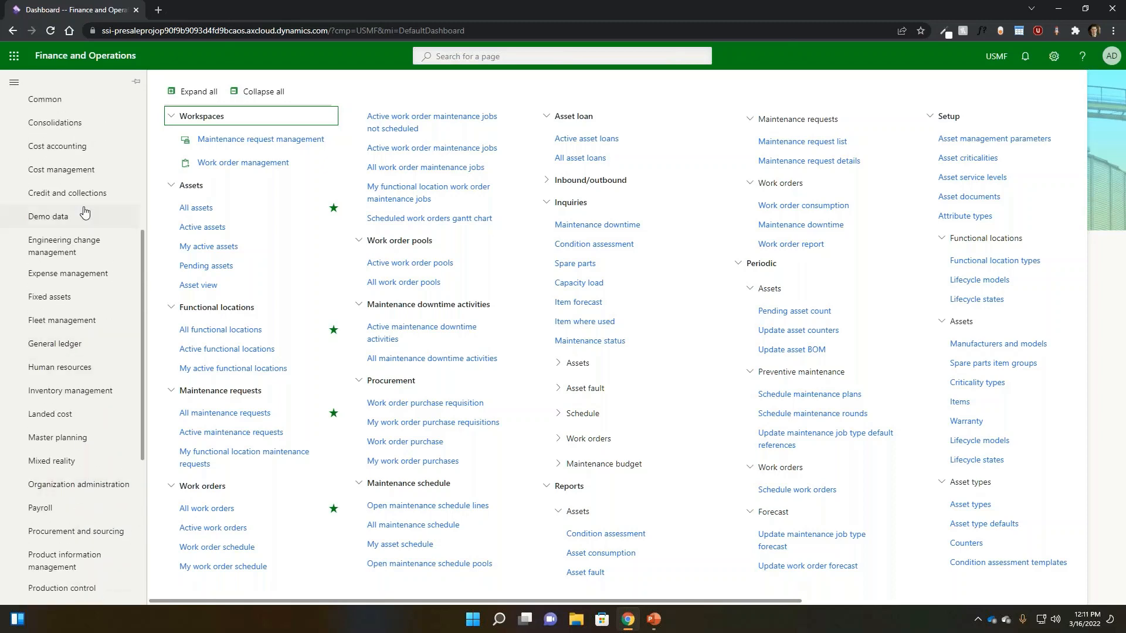
scroll(85, 495, "up", 4)
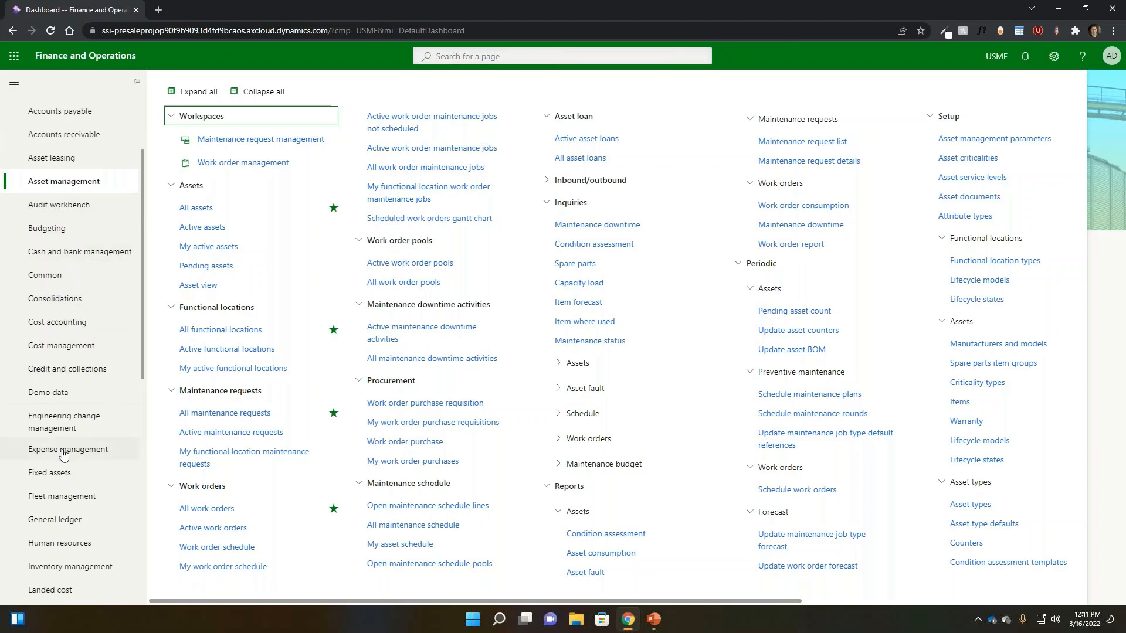
scroll(63, 454, "up", 3)
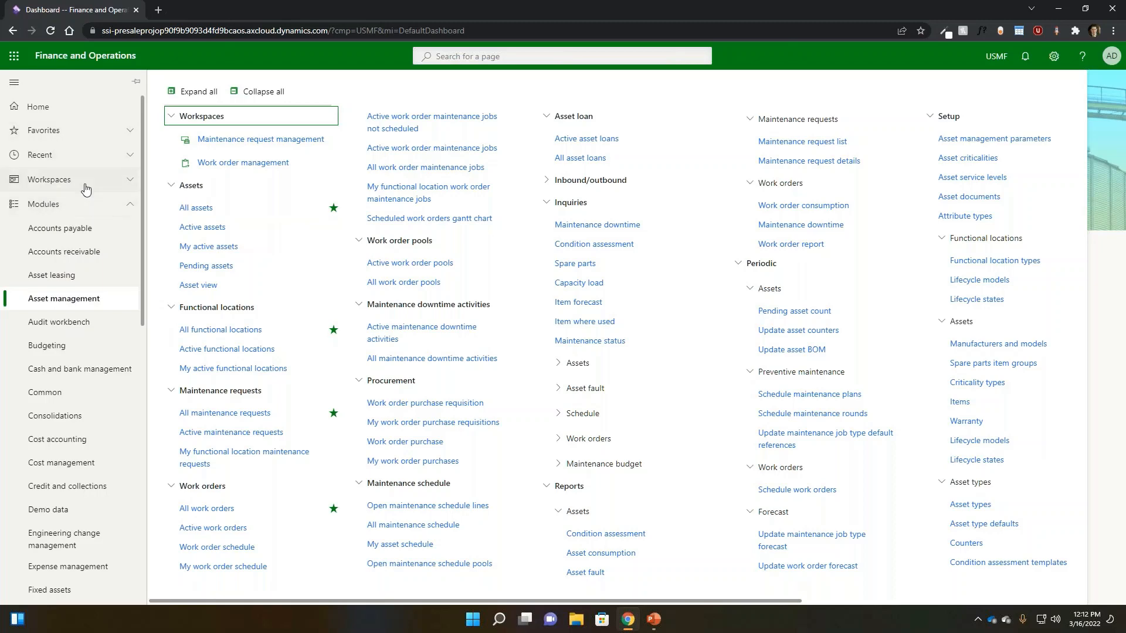
- Open the All assets list from the favorites, show its Asset commands and collapse the action pane
left_click(69, 205)
left_click(59, 132)
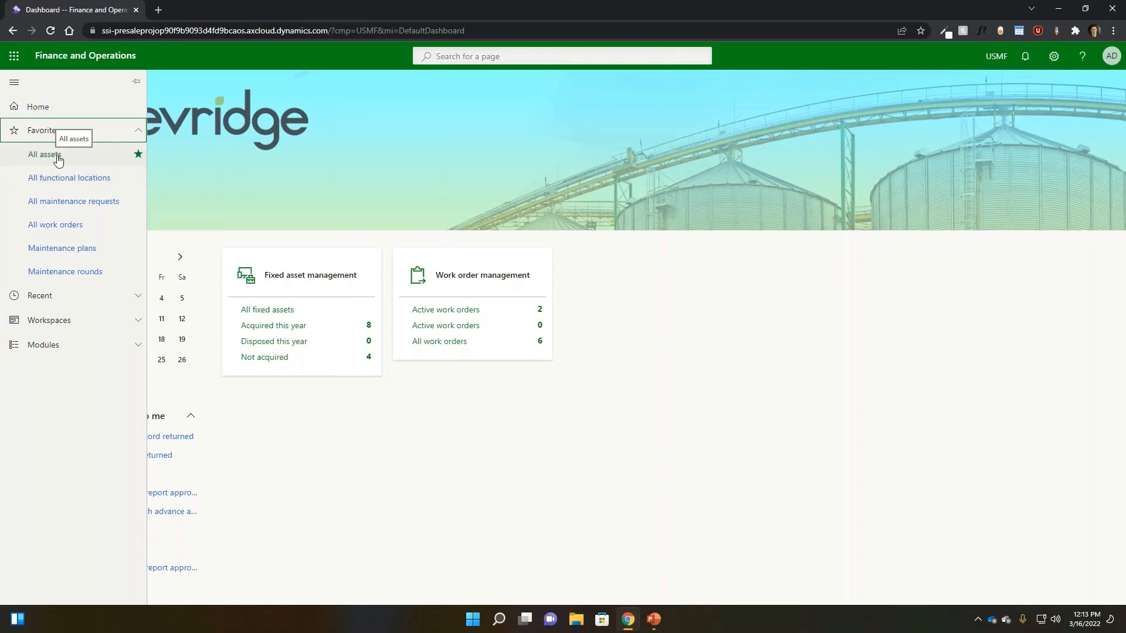
left_click(145, 167)
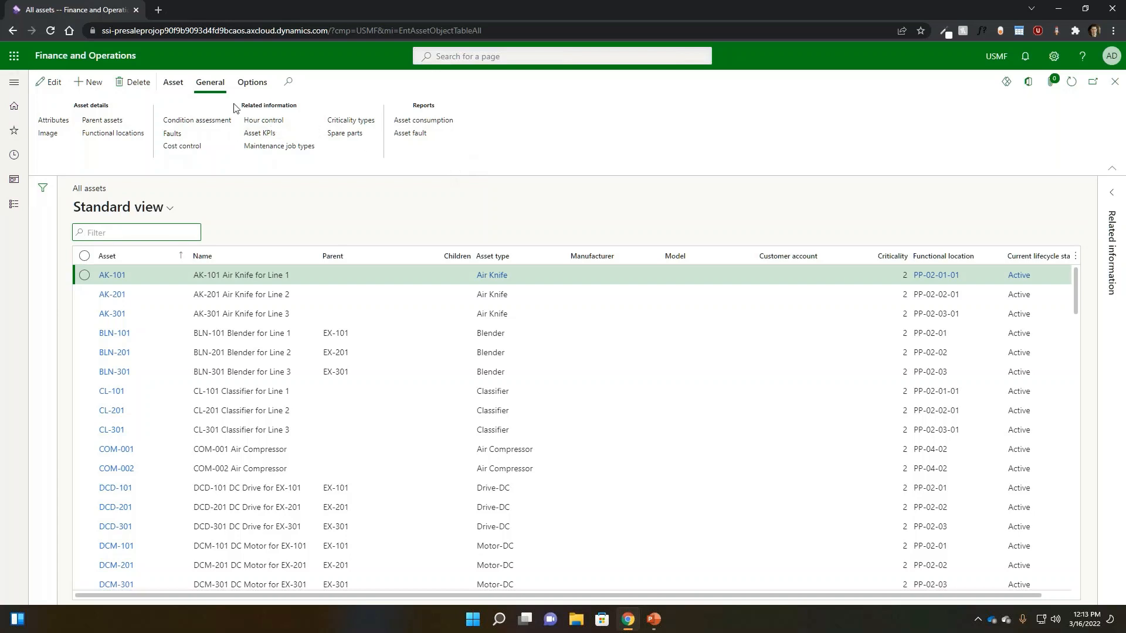
left_click(173, 82)
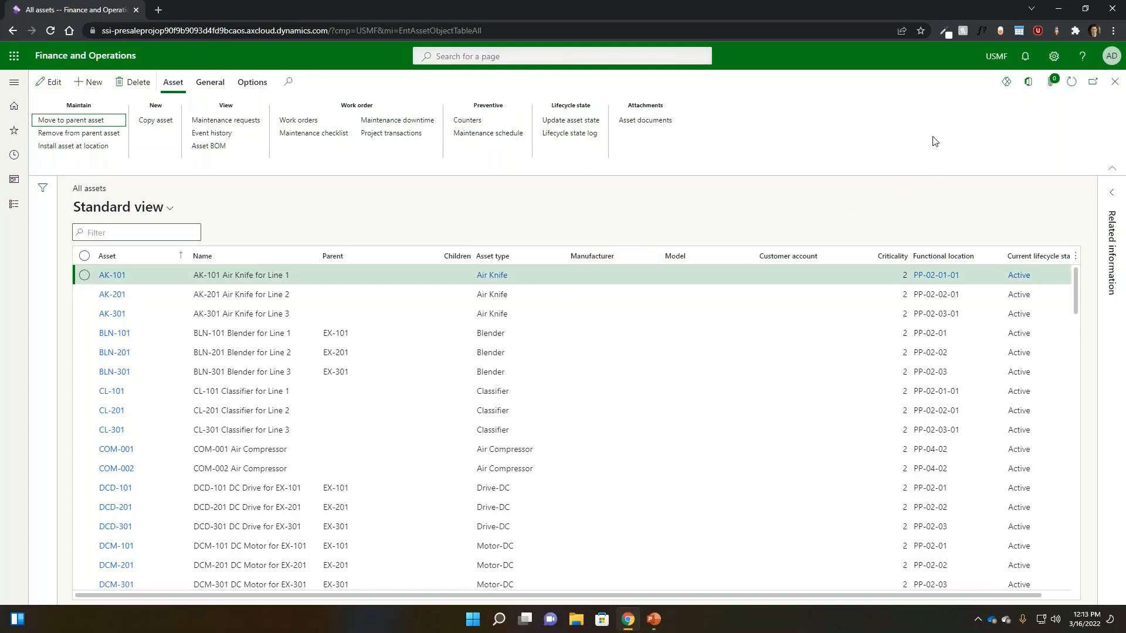
left_click(1113, 174)
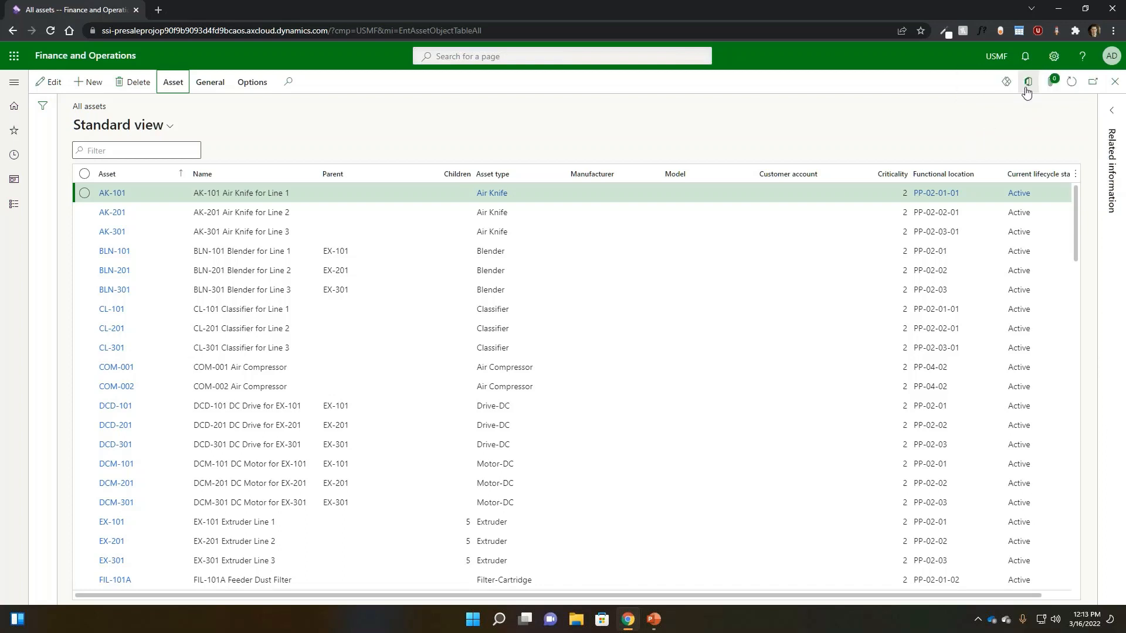
- Export the Assets grid to Excel as a download and open the downloaded workbook
left_click(1028, 82)
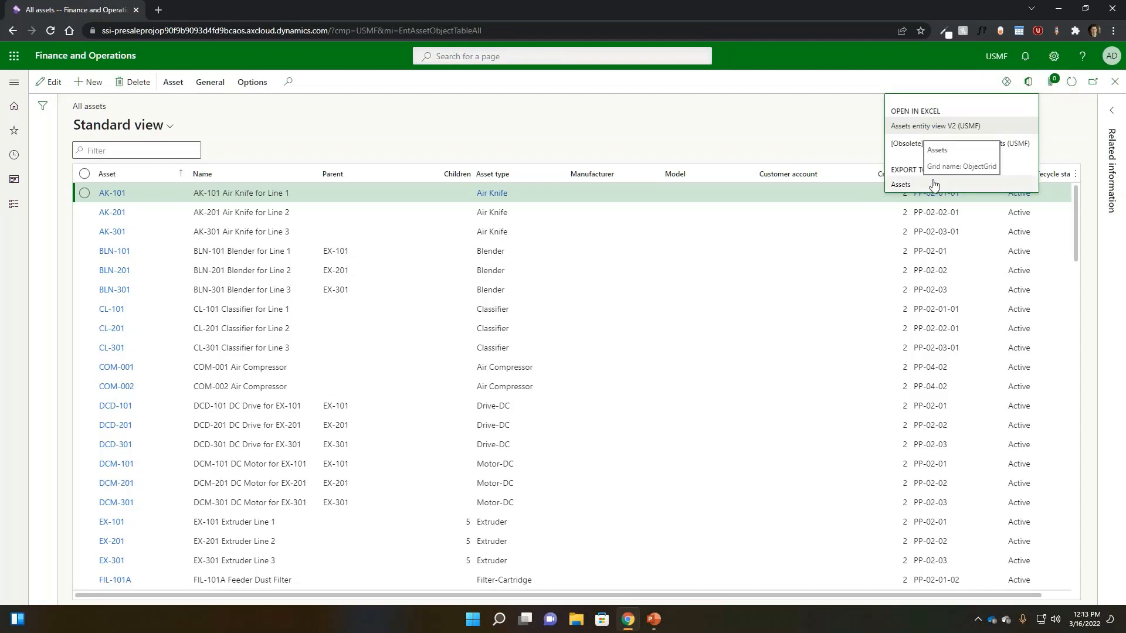
left_click(938, 187)
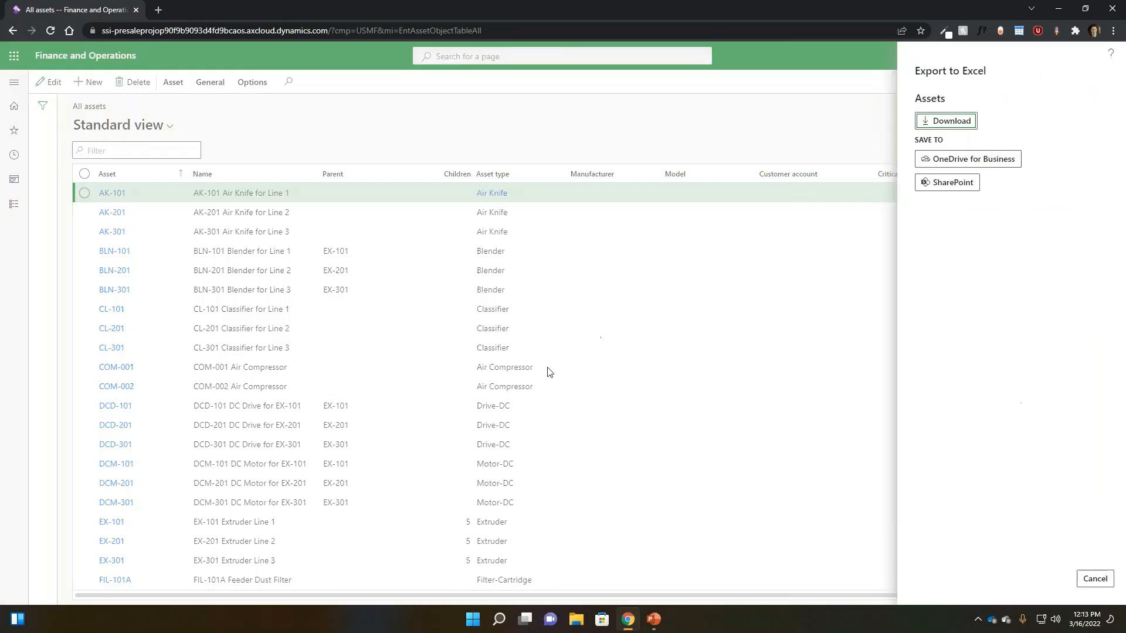
left_click(938, 123)
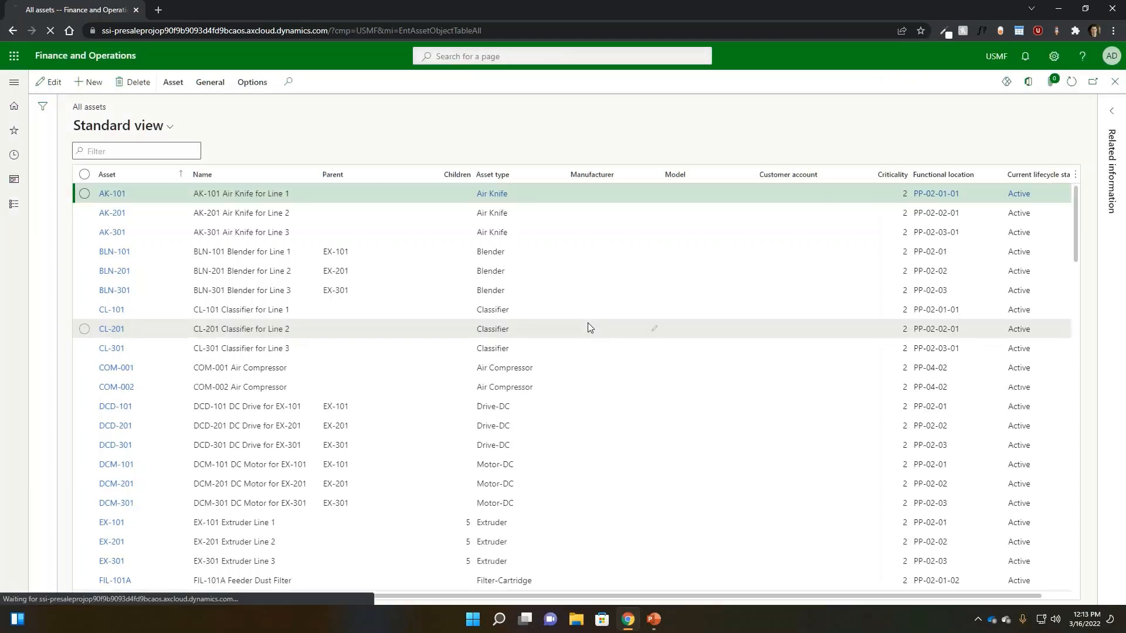
left_click(90, 587)
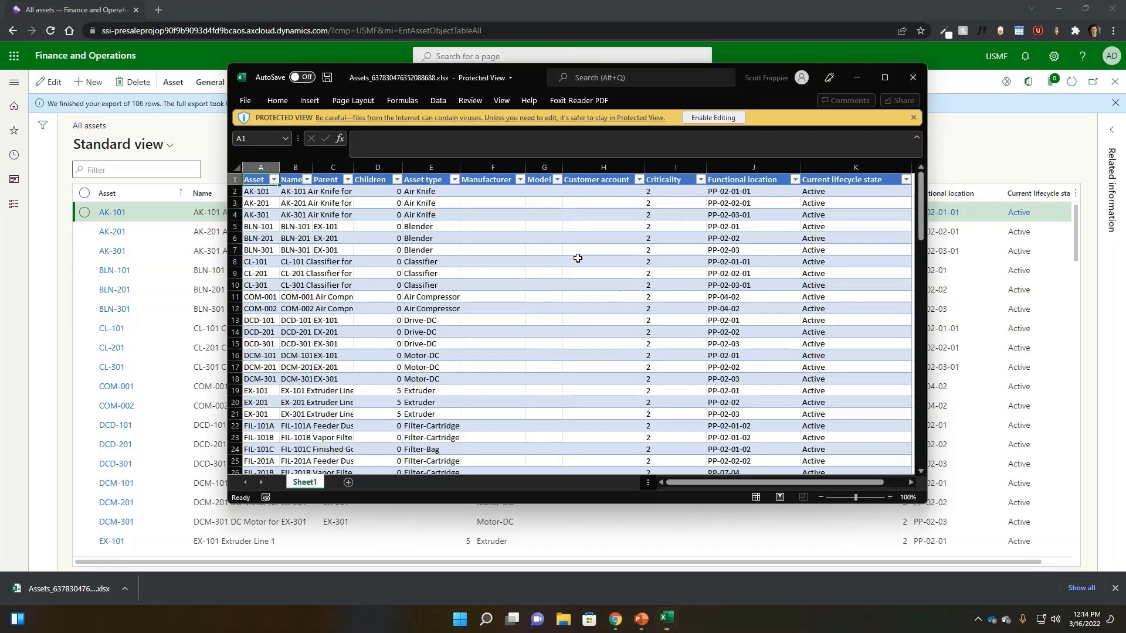
- Review the exported asset rows in the maximized workbook, then close Excel
left_click(884, 77)
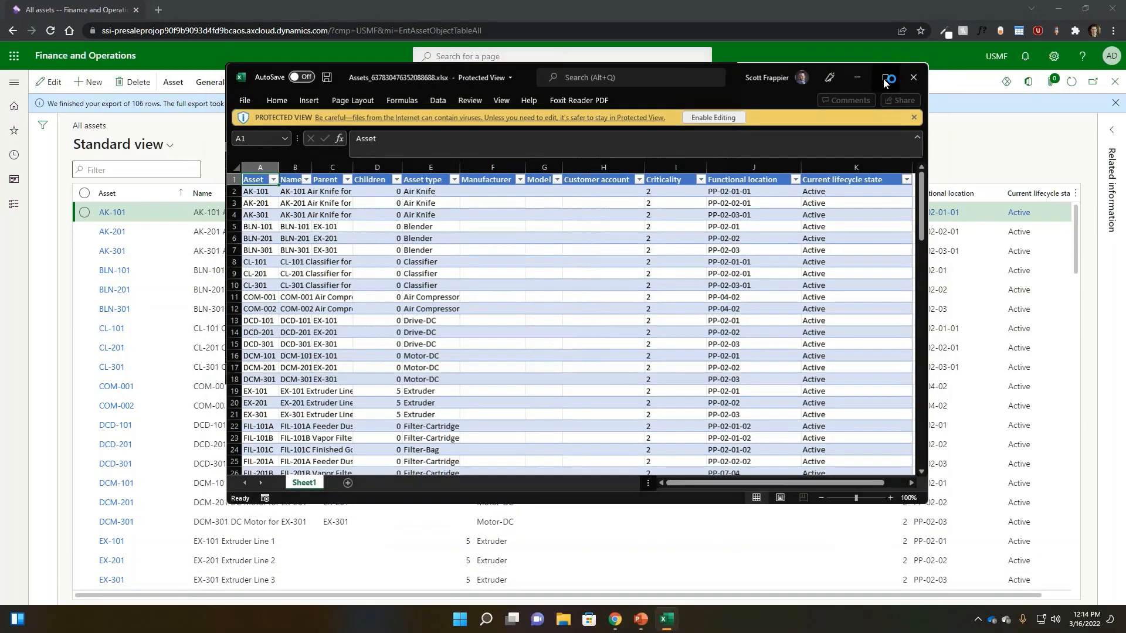
scroll(150, 400, "down", 4)
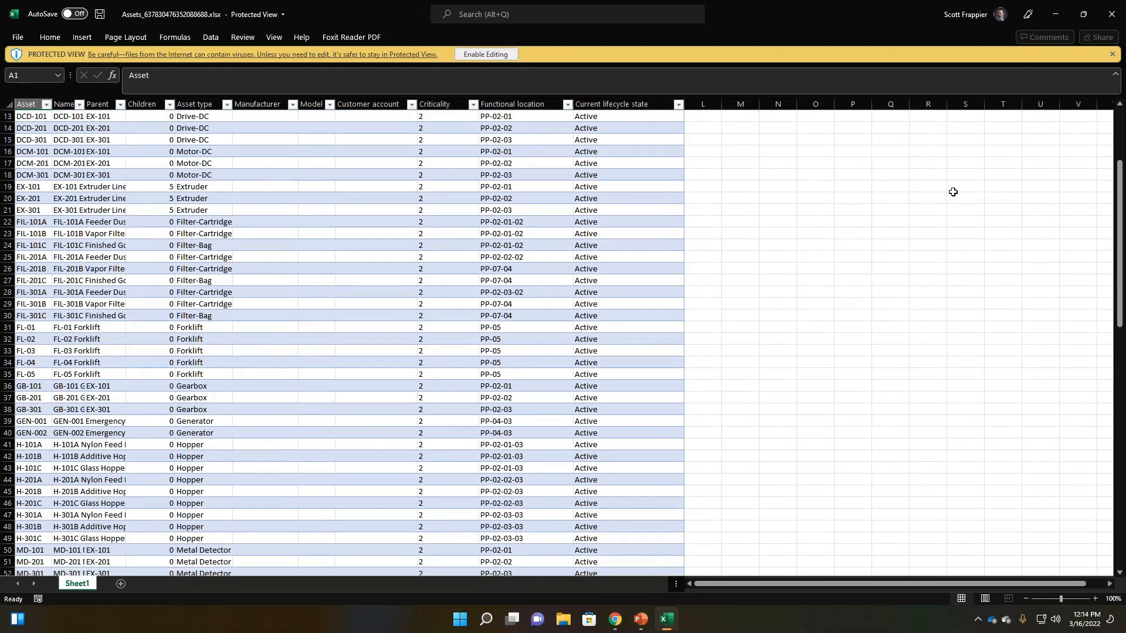
scroll(671, 254, "up", 4)
left_click(1111, 14)
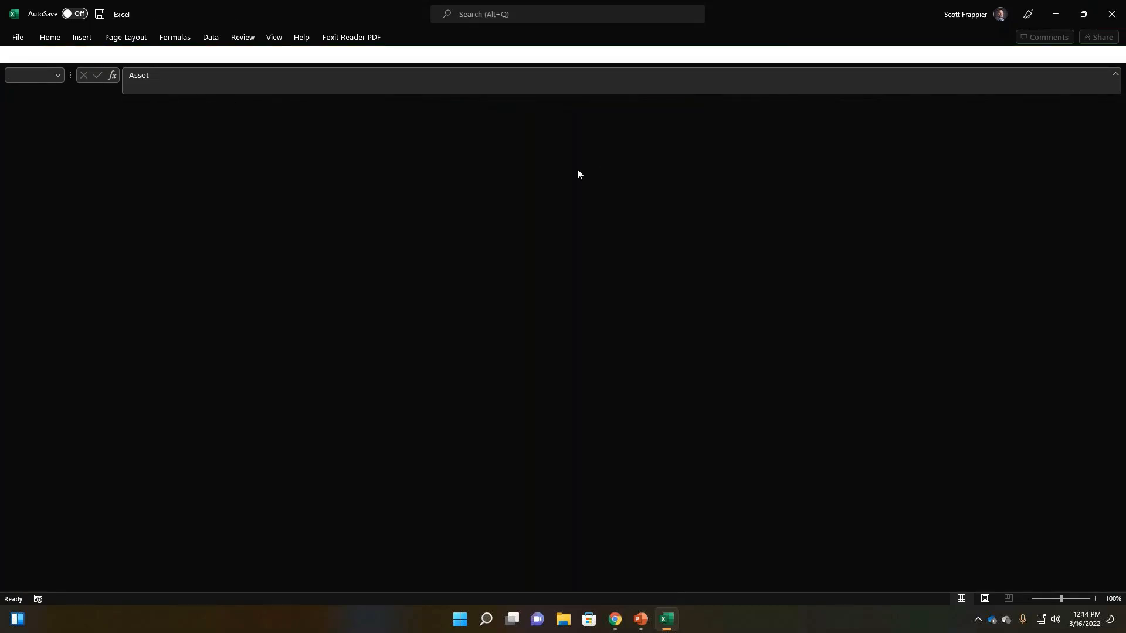
key("alt+F4")
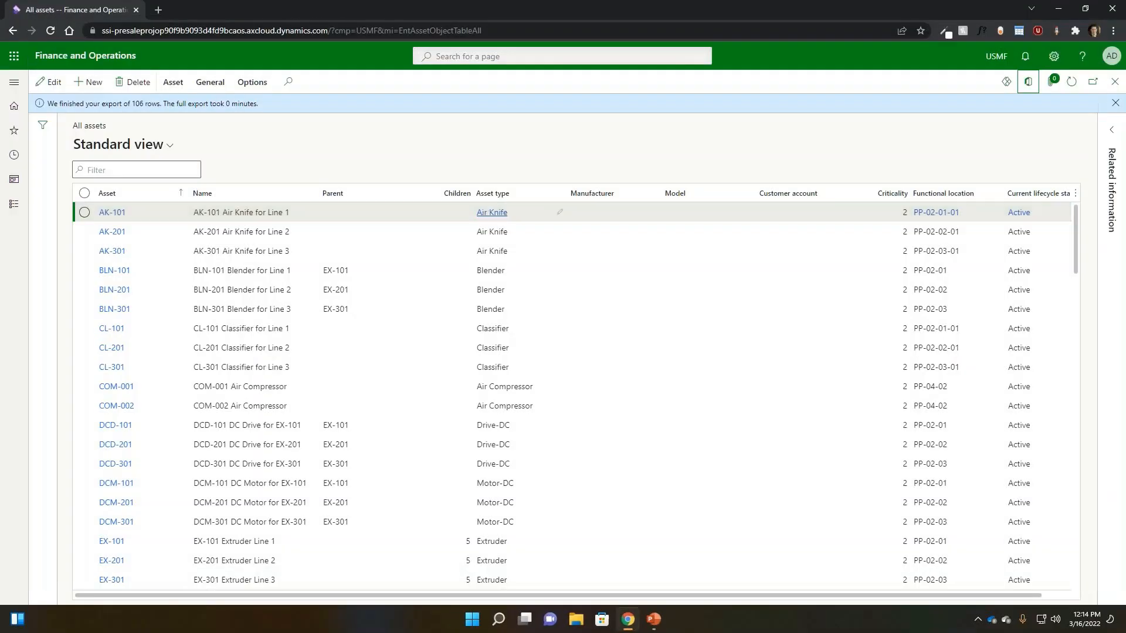
- Open the Assets entity view V2 (USMF) in Excel through a download and enable editing in the workbook
left_click(1035, 82)
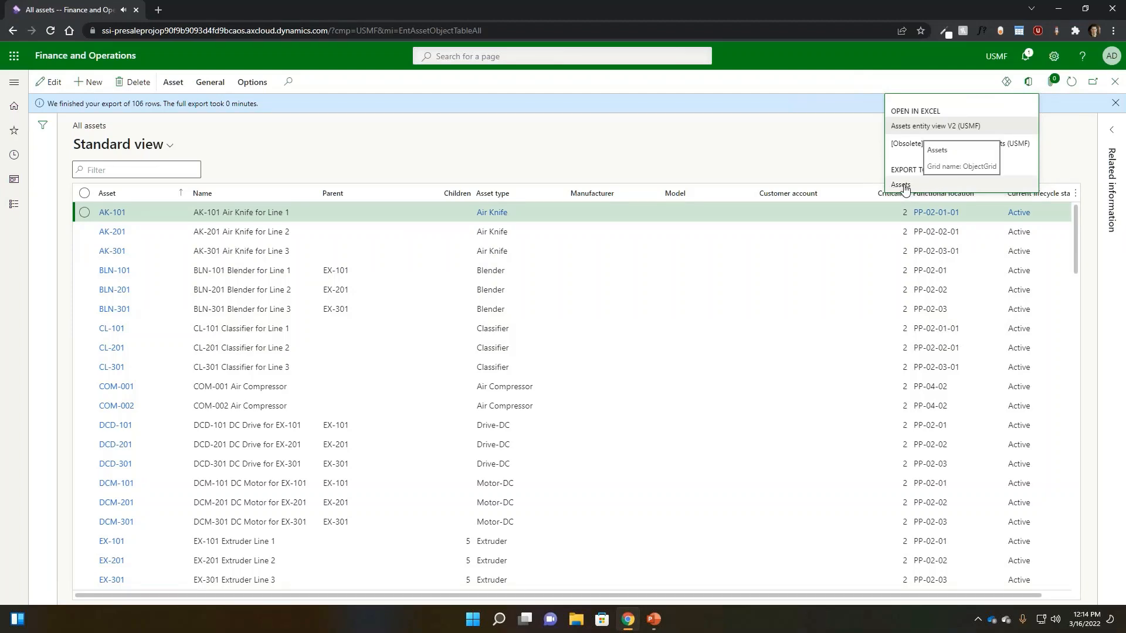
left_click(935, 126)
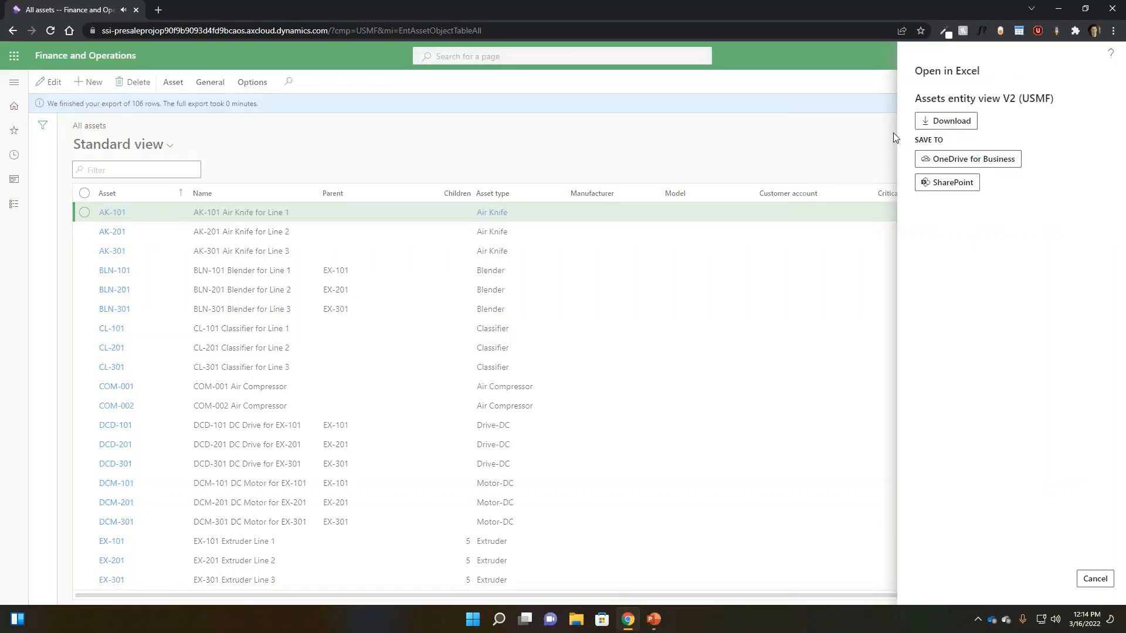
left_click(946, 121)
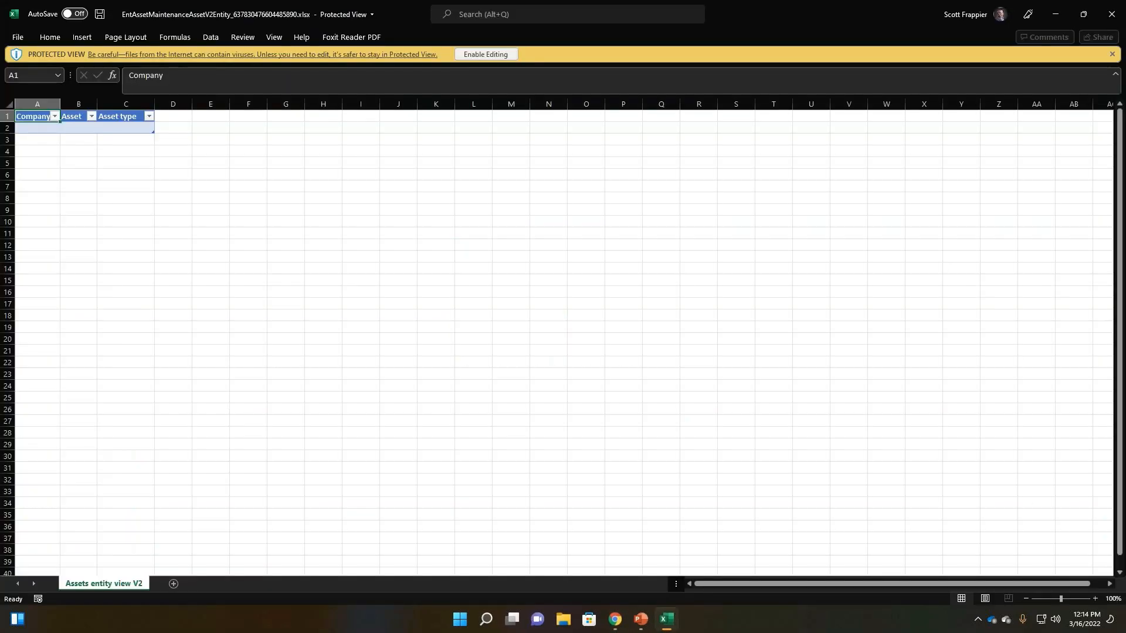
left_click(492, 54)
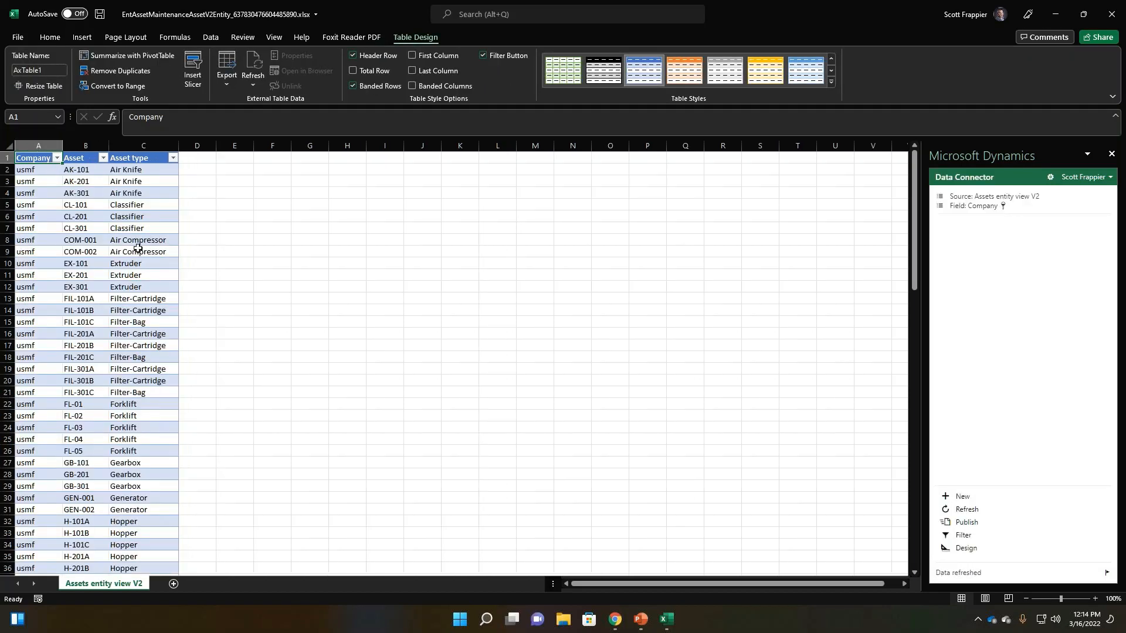
- Check the COM-001 asset type in the connected workbook, then close the workbook without saving
left_click(138, 240)
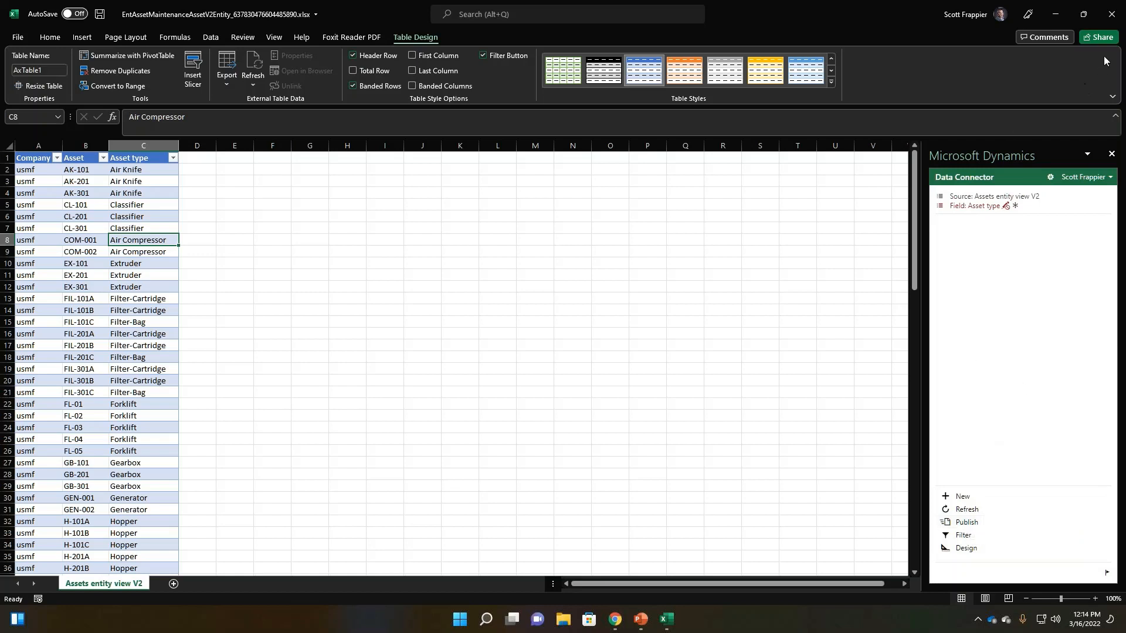
left_click(1110, 21)
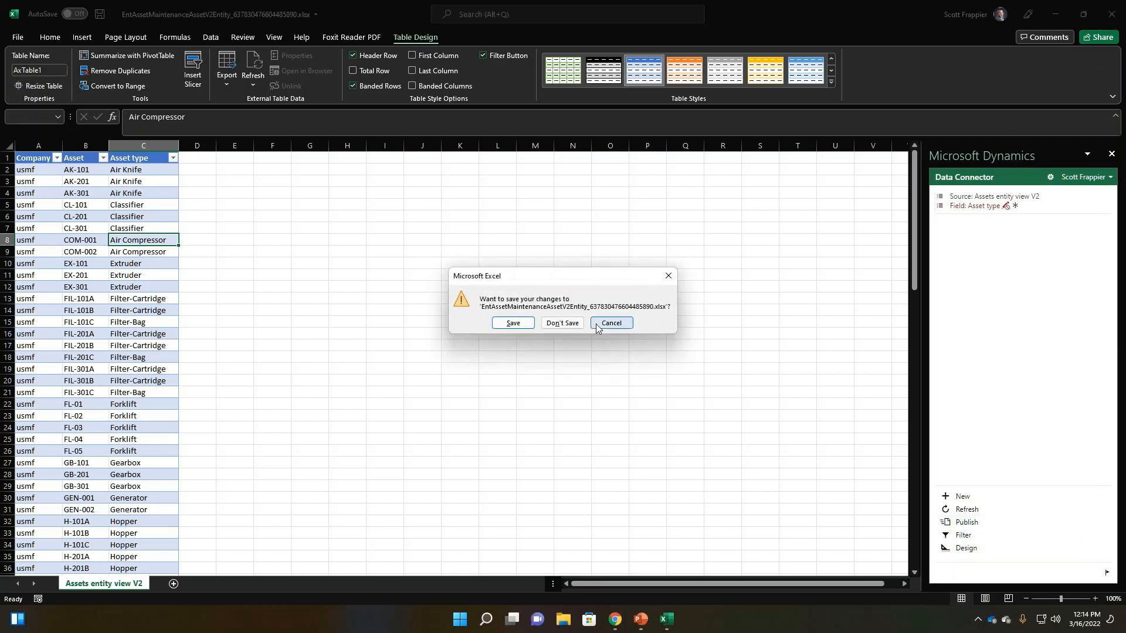
left_click(563, 322)
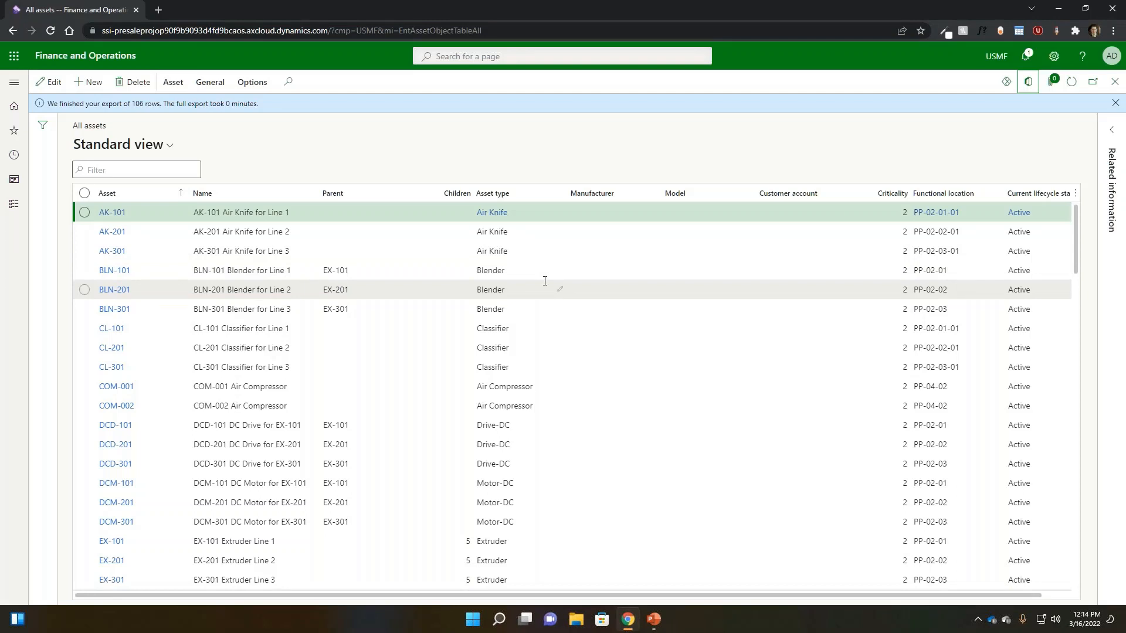
- Examine the attachments page of asset AK-101 and its new attachment types, then return to the asset list
mouse_move(545, 281)
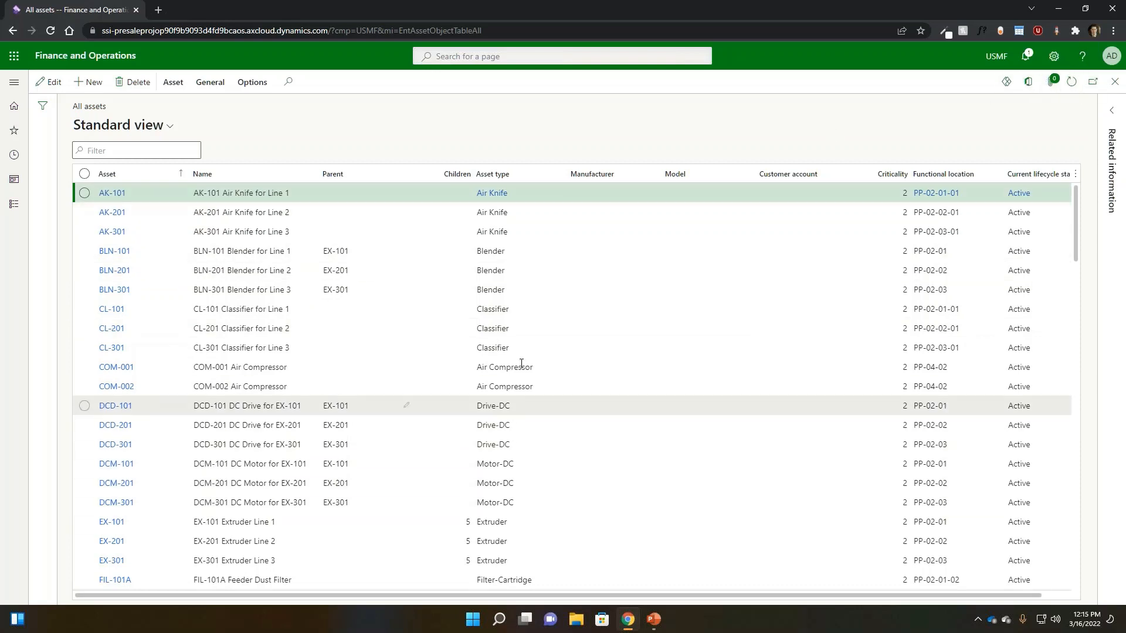
left_click(1053, 88)
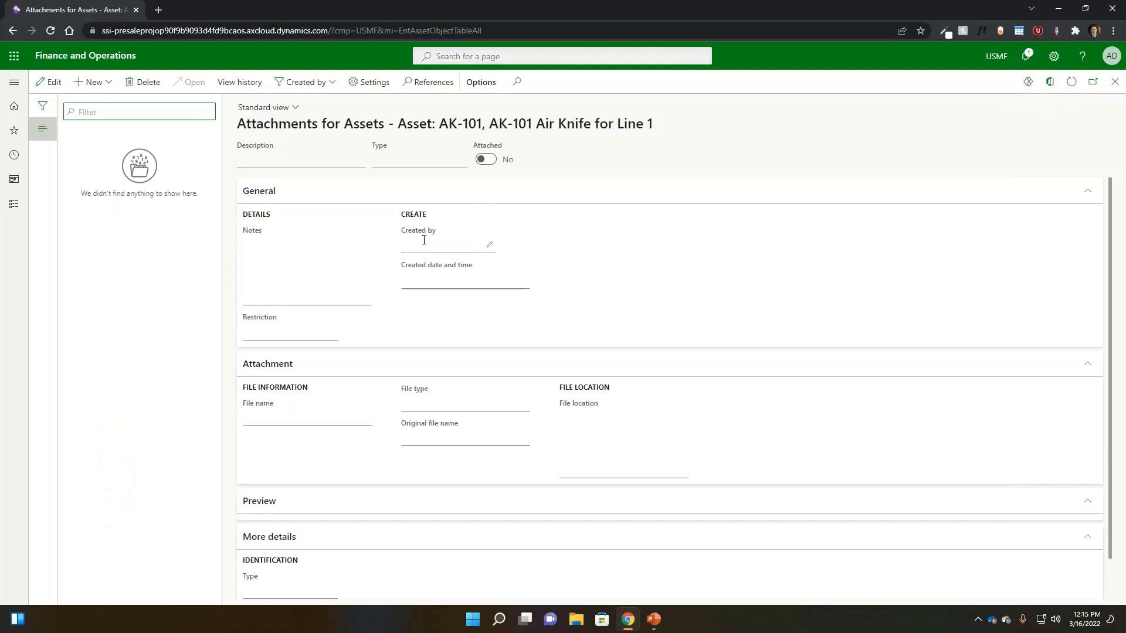
left_click(94, 82)
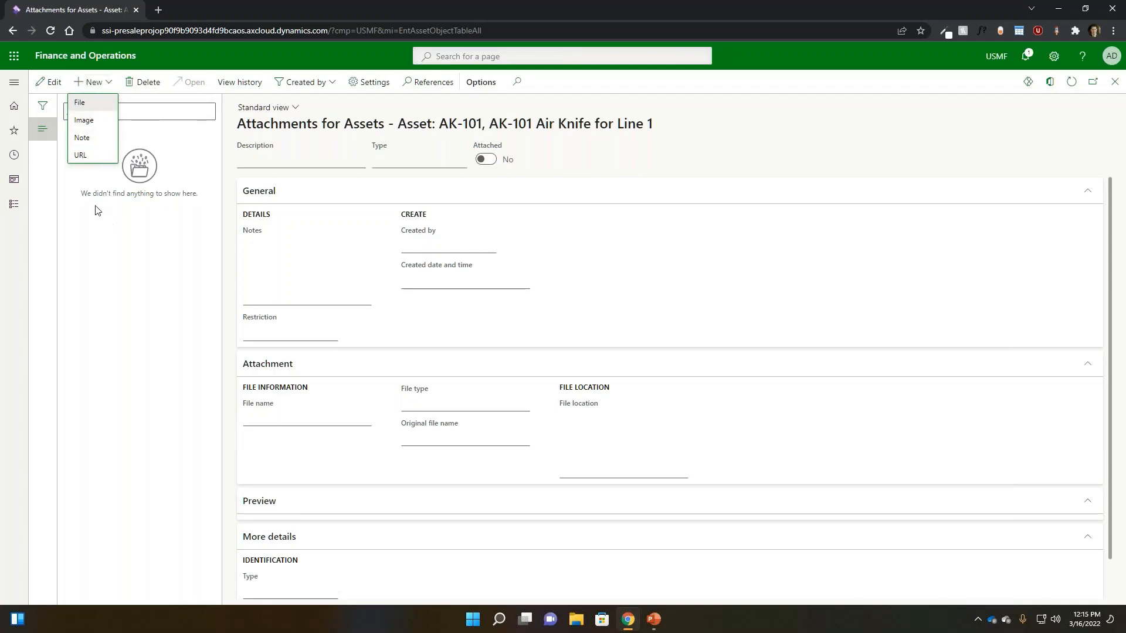
left_click(136, 283)
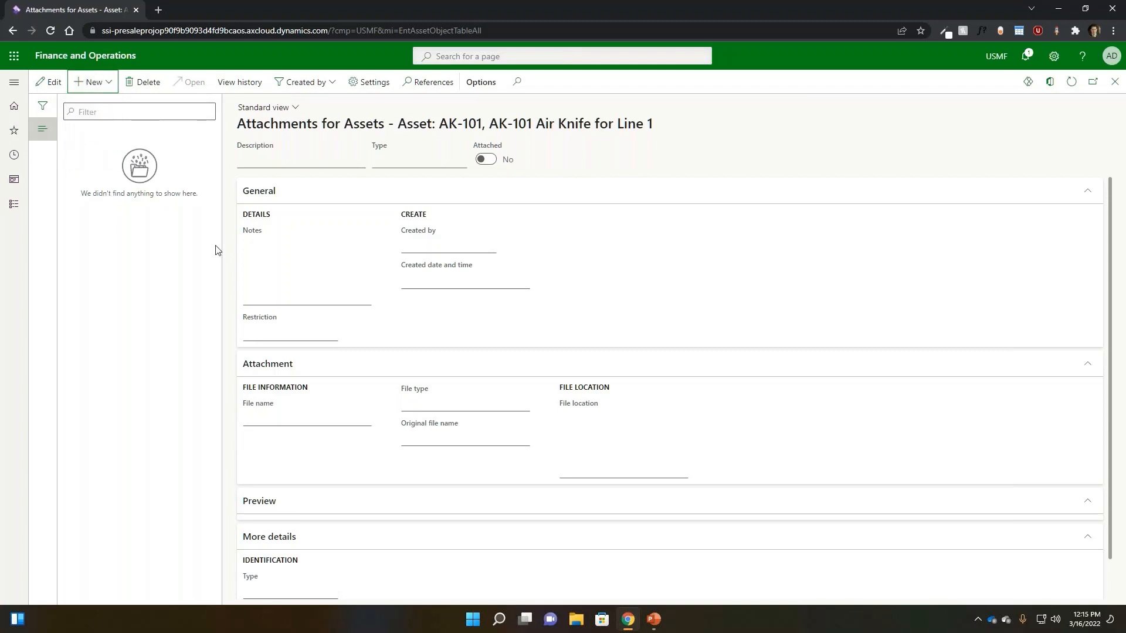
left_click(1115, 81)
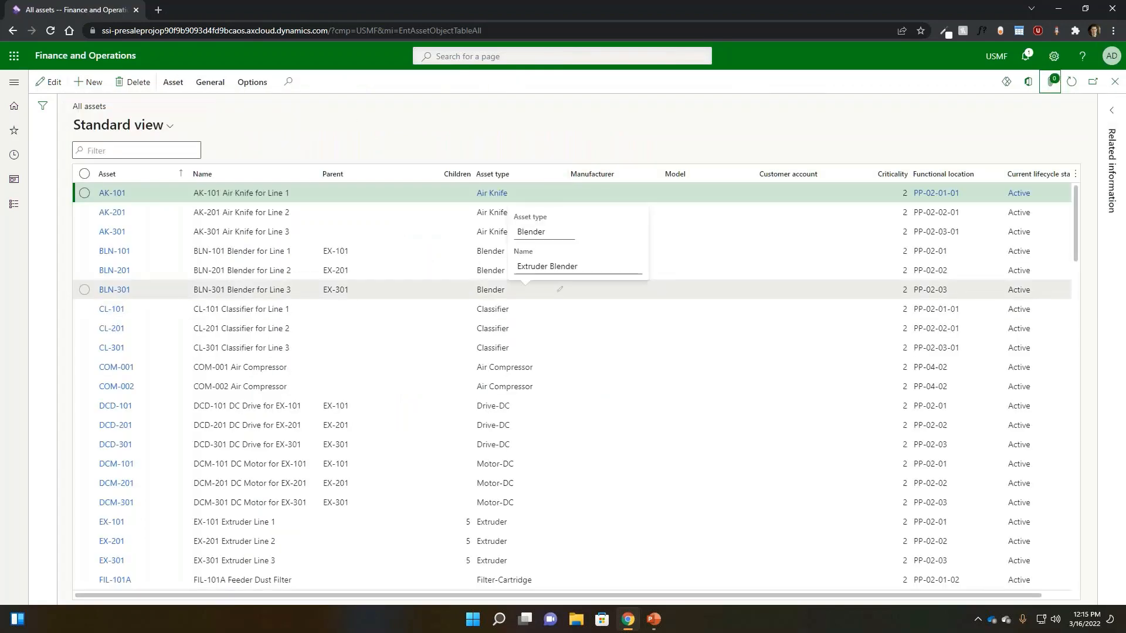
- Select the FL-01 forklift in the asset list and look through the neighbouring extruder, filter and forklift assets
scroll(410, 314, "down", 5)
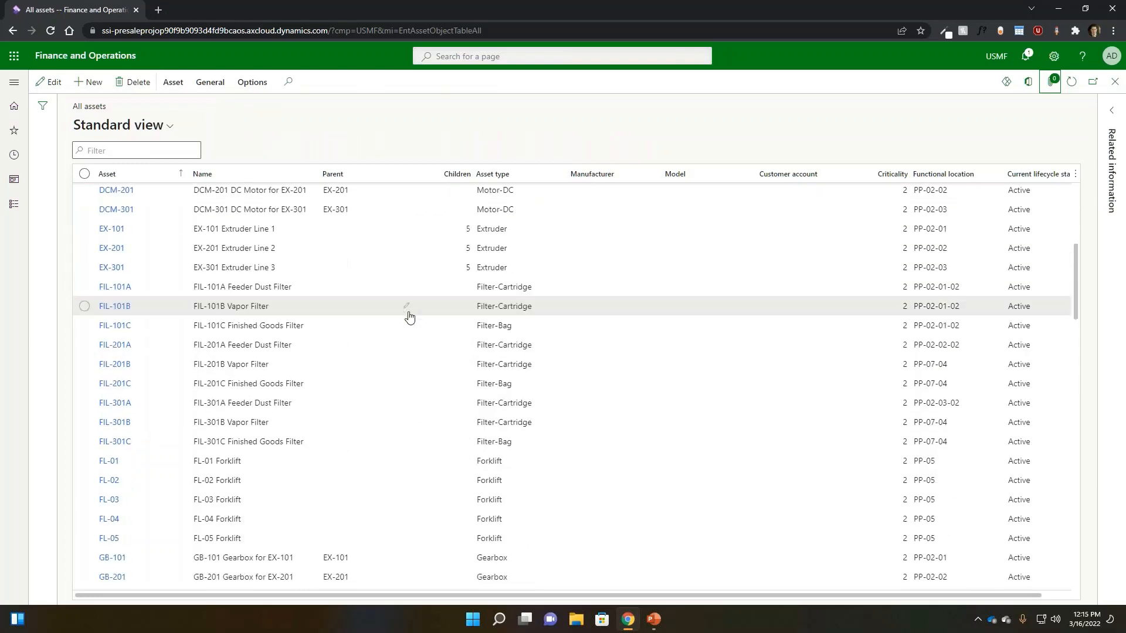
left_click(498, 461)
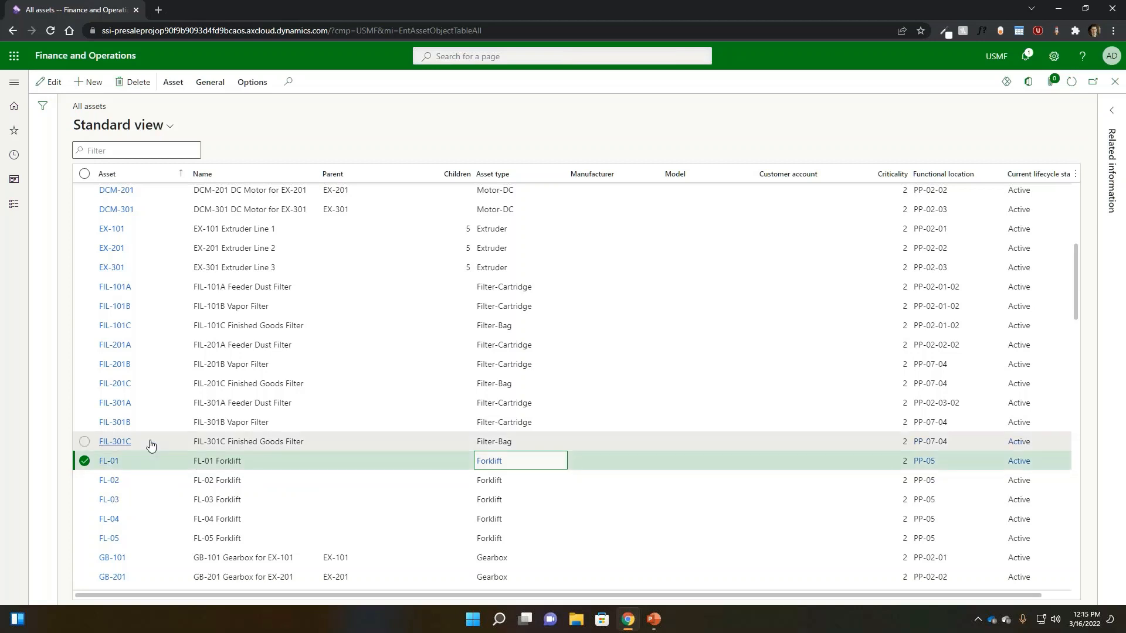
scroll(151, 445, "up", 3)
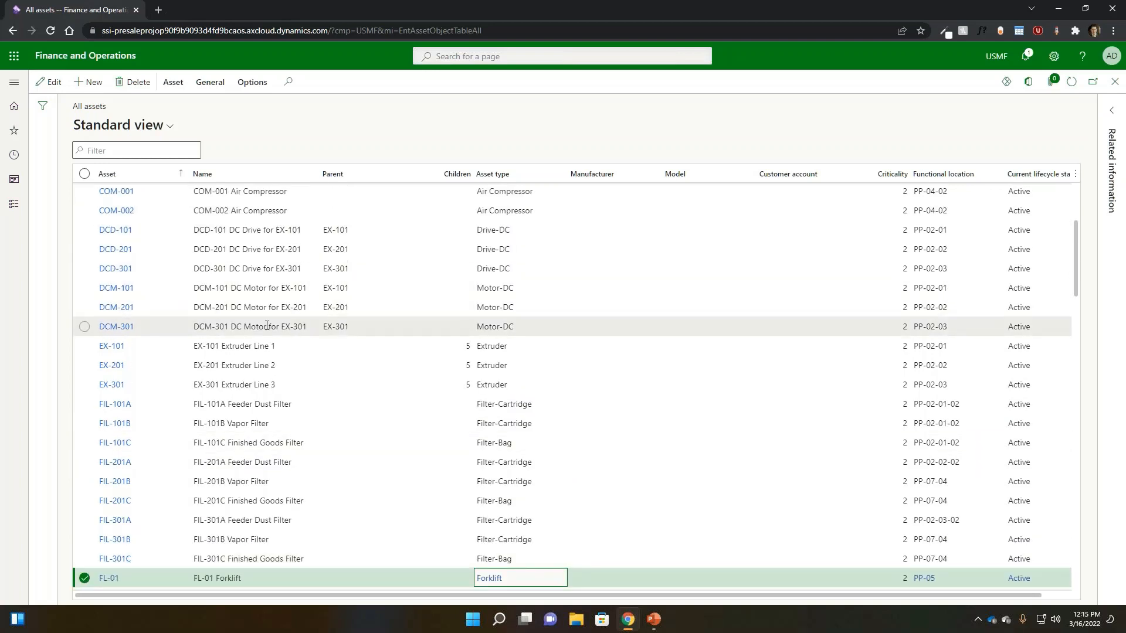
scroll(282, 383, "down", 2)
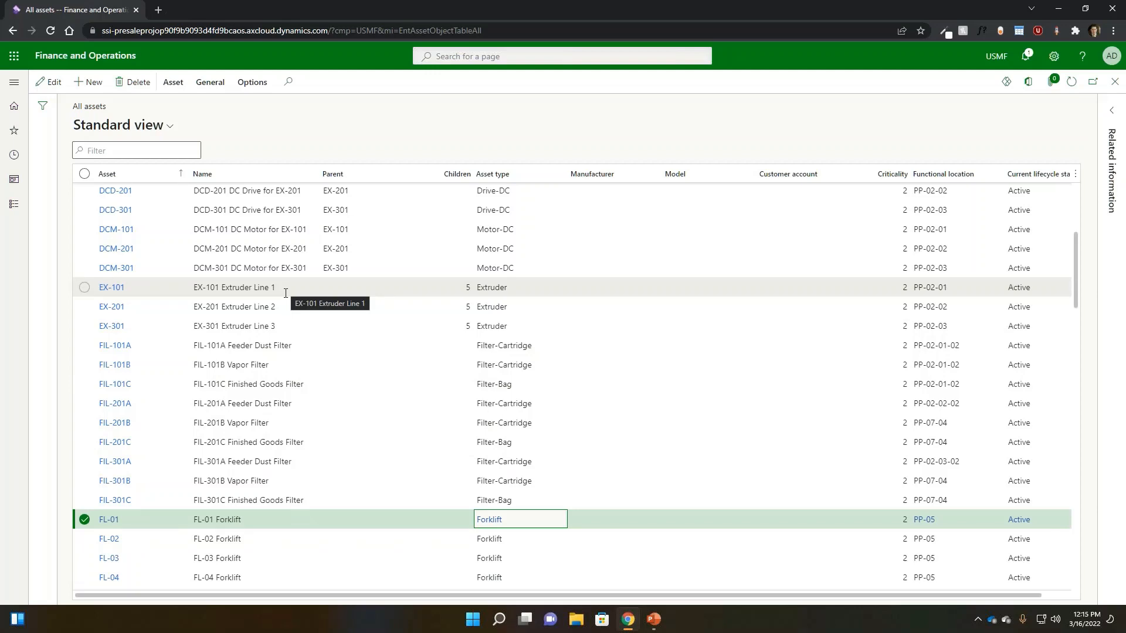
scroll(322, 425, "down", 3)
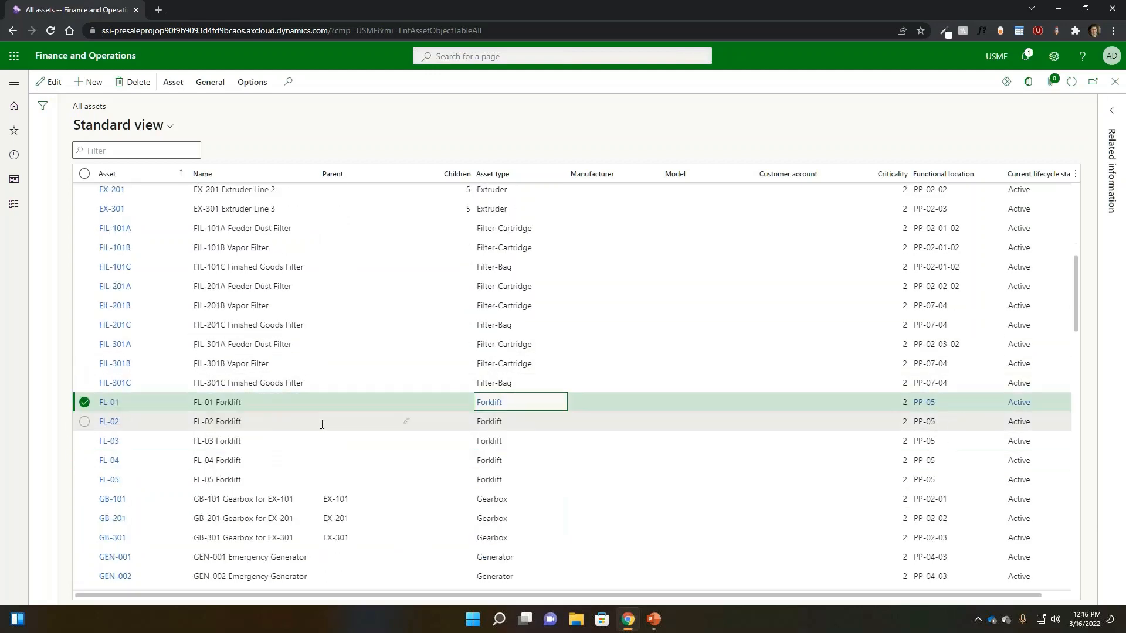
- Look through the asset list from the forklifts down to the vehicles and back up to the forklifts
scroll(322, 425, "down", 3)
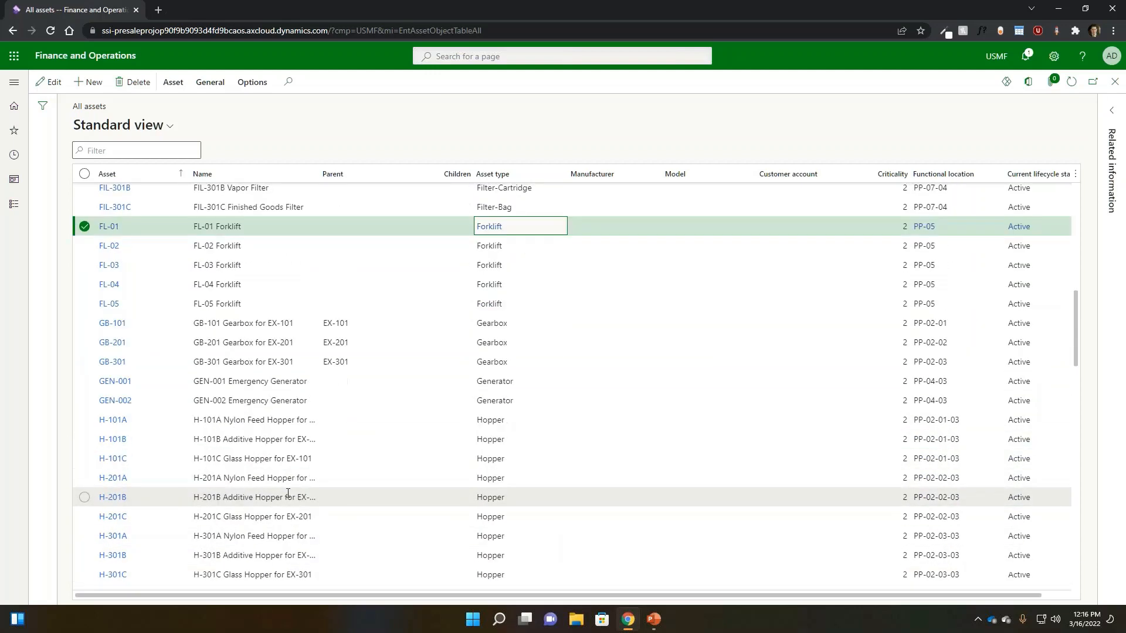
scroll(288, 492, "down", 2)
scroll(288, 469, "down", 3)
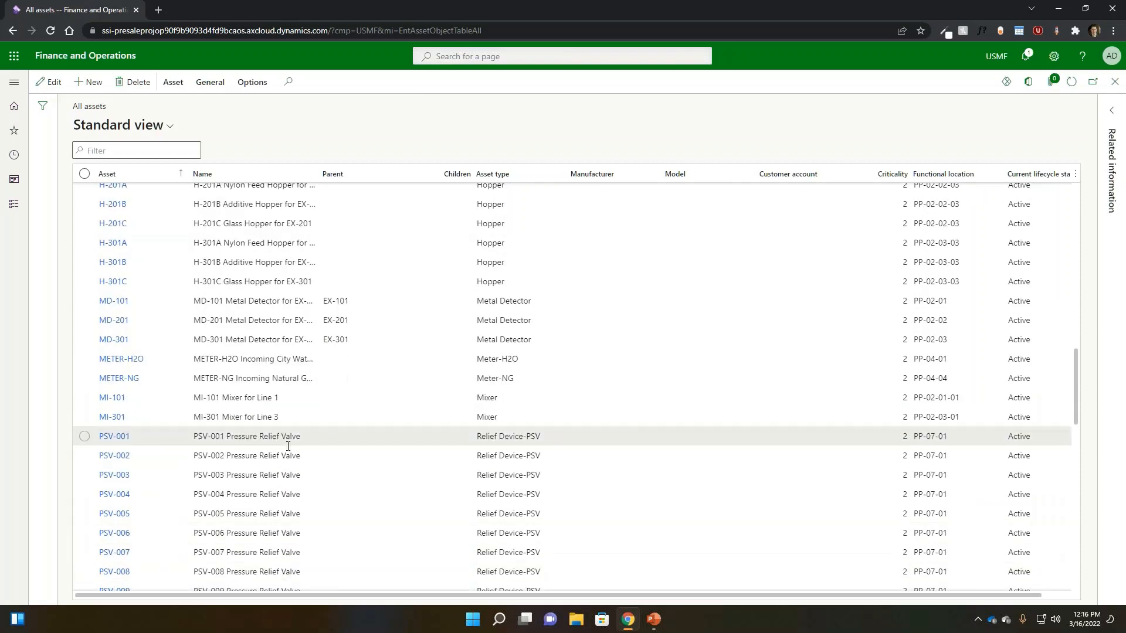
scroll(288, 447, "down", 6)
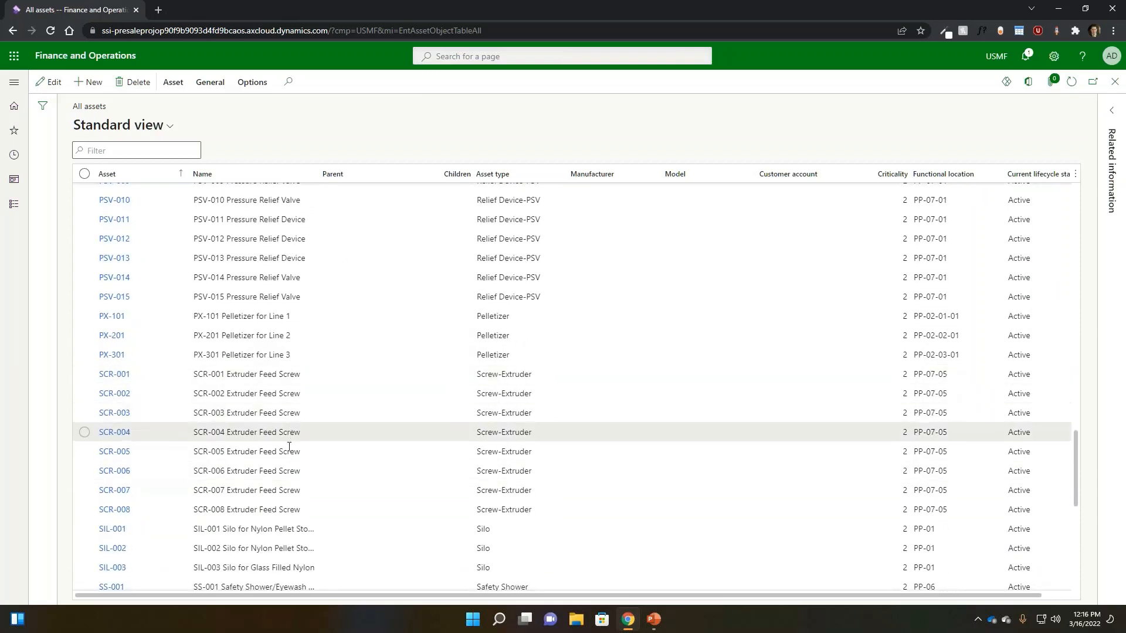
scroll(289, 447, "down", 2)
scroll(287, 399, "down", 2)
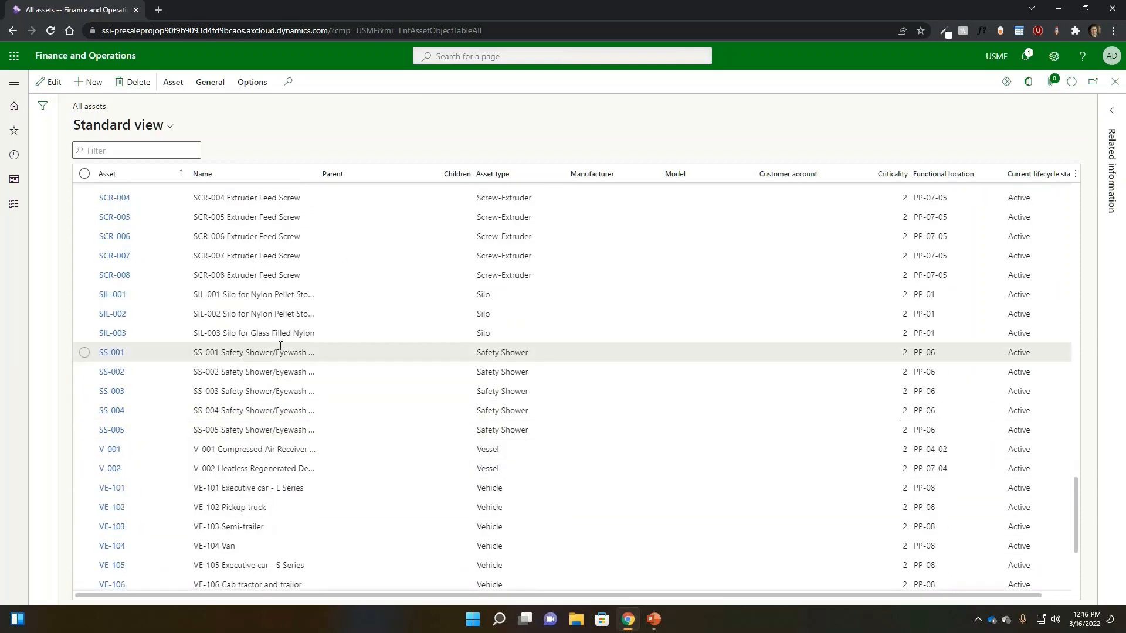
scroll(281, 360, "down", 3)
scroll(284, 372, "up", 6)
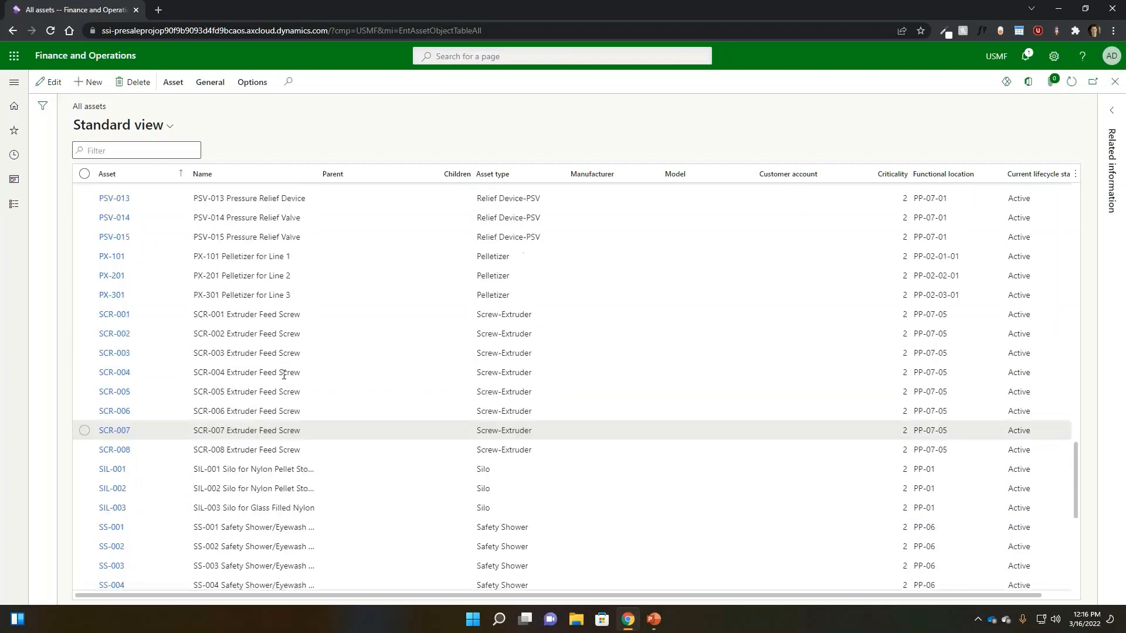
scroll(284, 374, "up", 10)
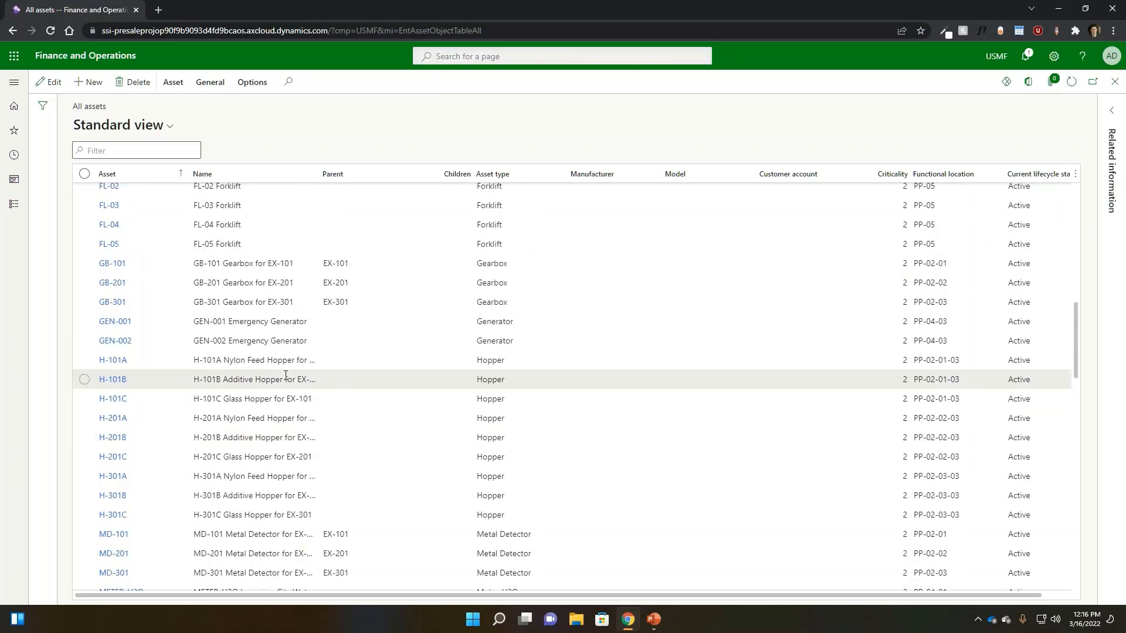
scroll(286, 376, "up", 1)
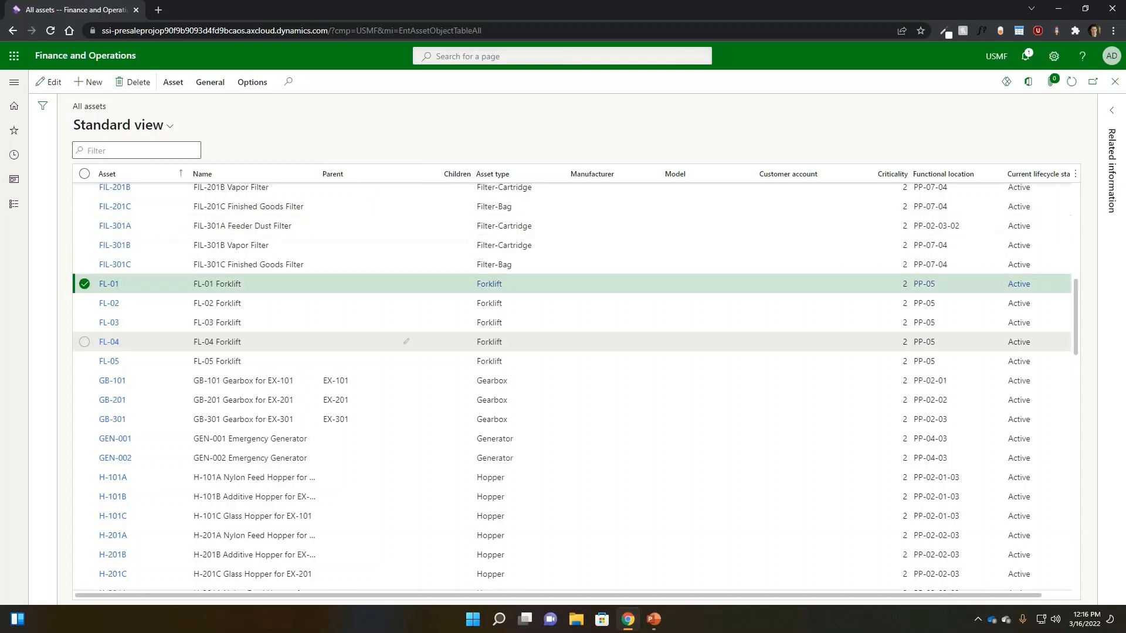
- Select the EX-101 Extruder Line 1 asset and examine its children count and the drives, motors and blenders that have it as parent
scroll(364, 329, "up", 7)
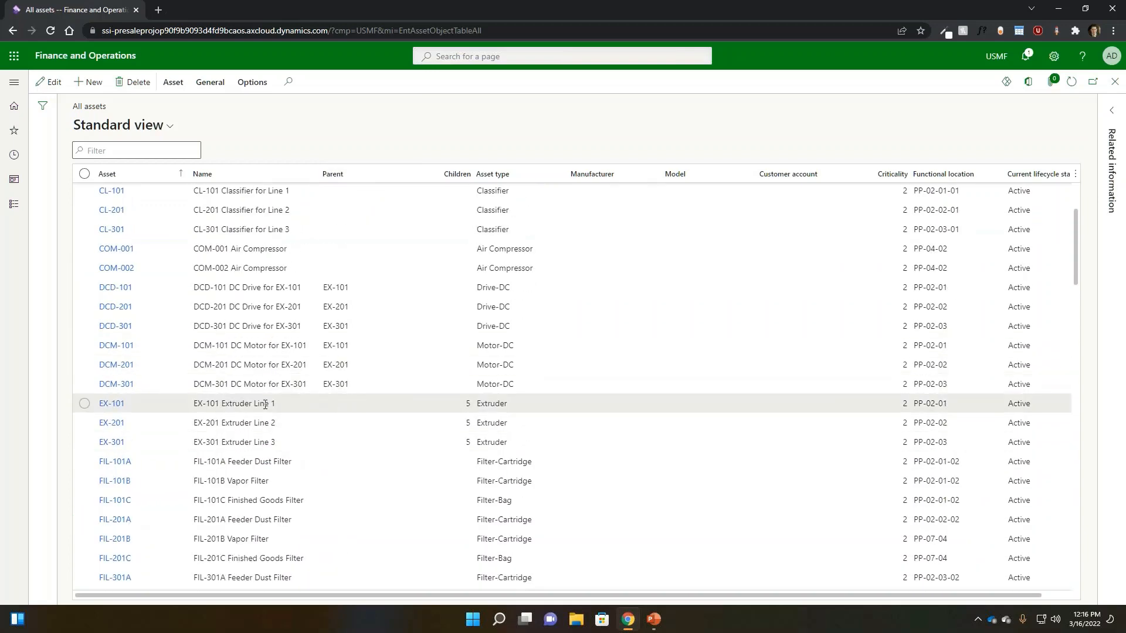
left_click(265, 405)
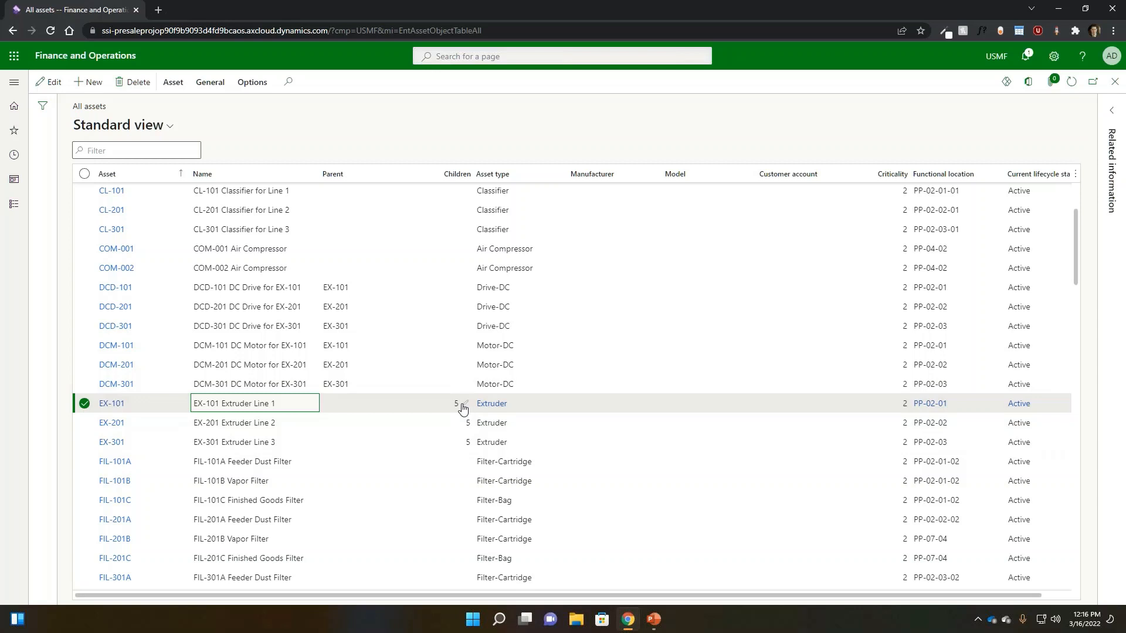
left_click_drag(283, 406, 199, 406)
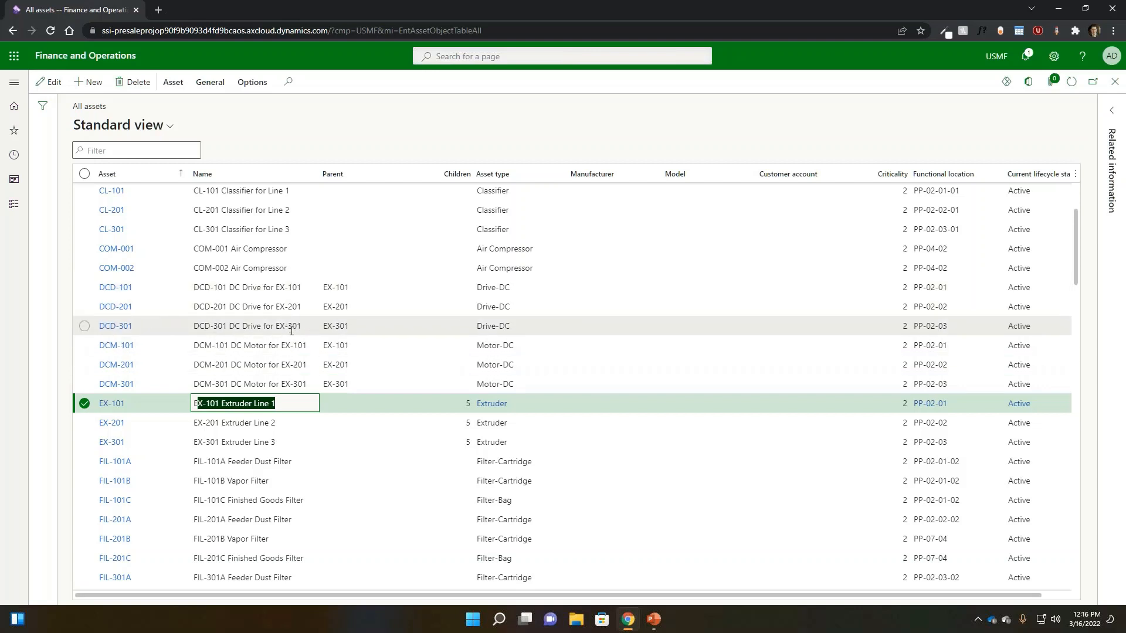
scroll(293, 334, "up", 1)
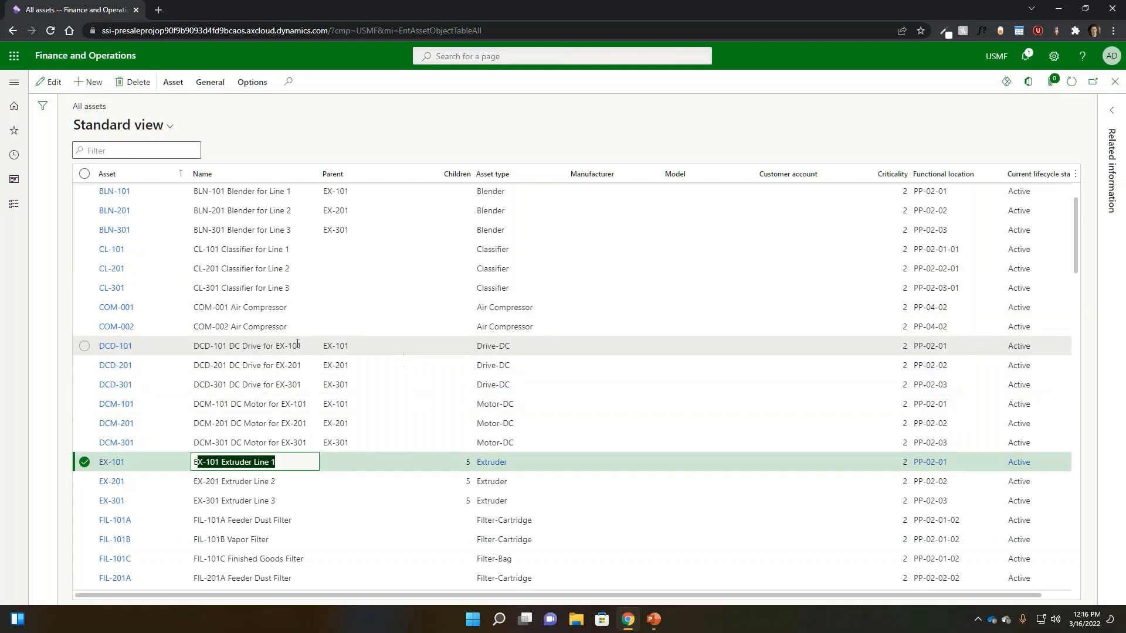
scroll(298, 343, "up", 1)
scroll(299, 364, "down", 2)
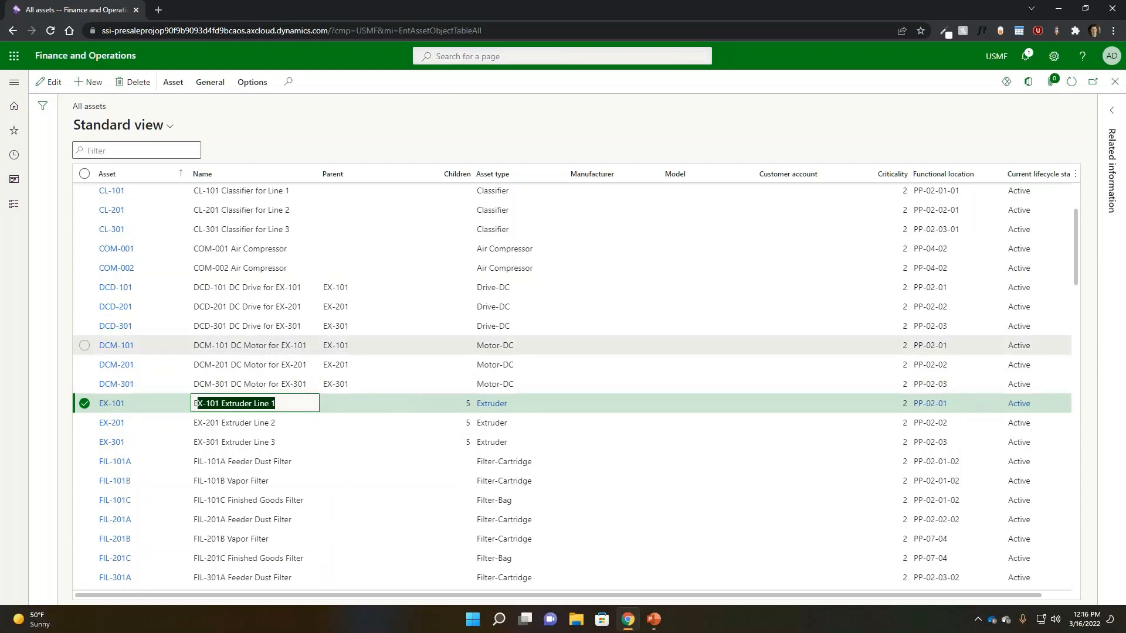
scroll(328, 434, "down", 1)
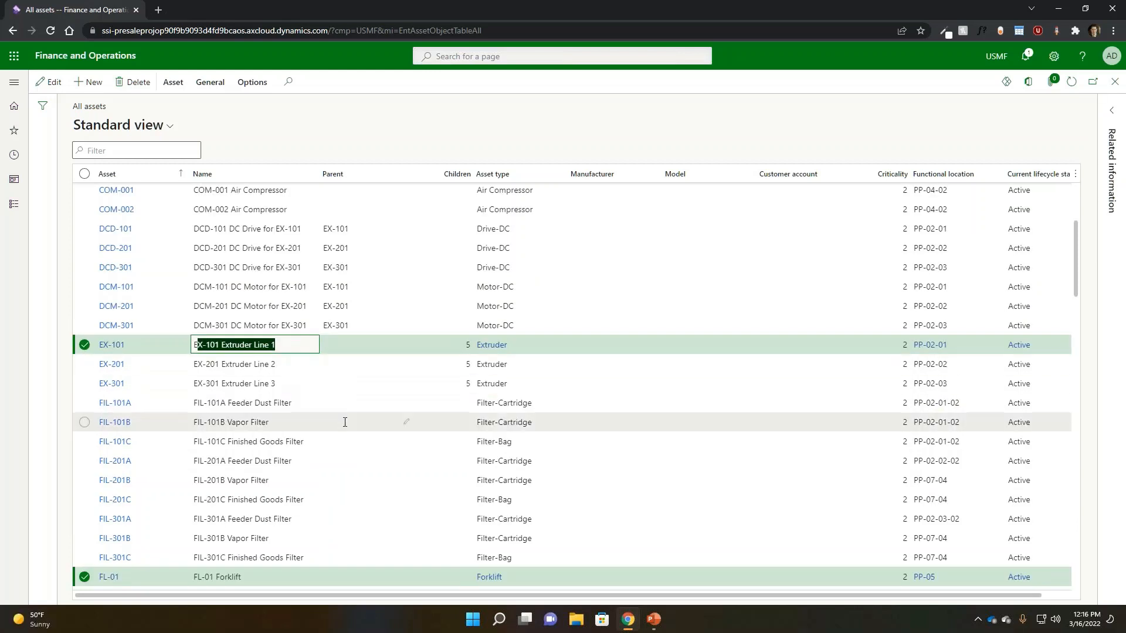
scroll(328, 434, "down", 2)
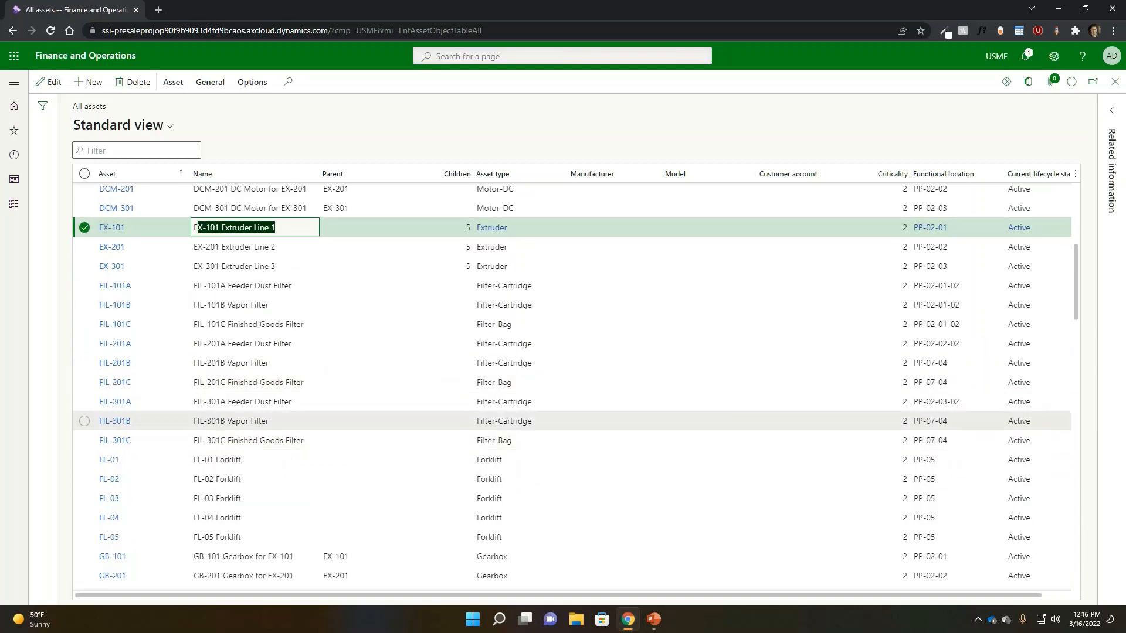
- Select the FL-01 forklift in the asset list and open its detail record
left_click(267, 460)
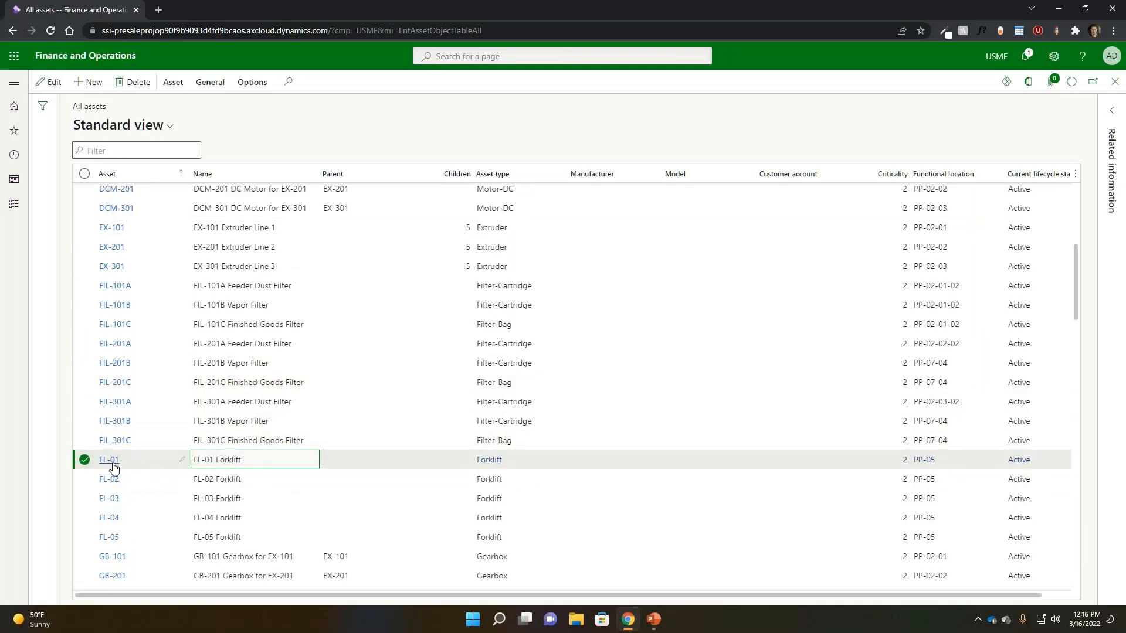
mouse_move(488, 467)
mouse_move(937, 464)
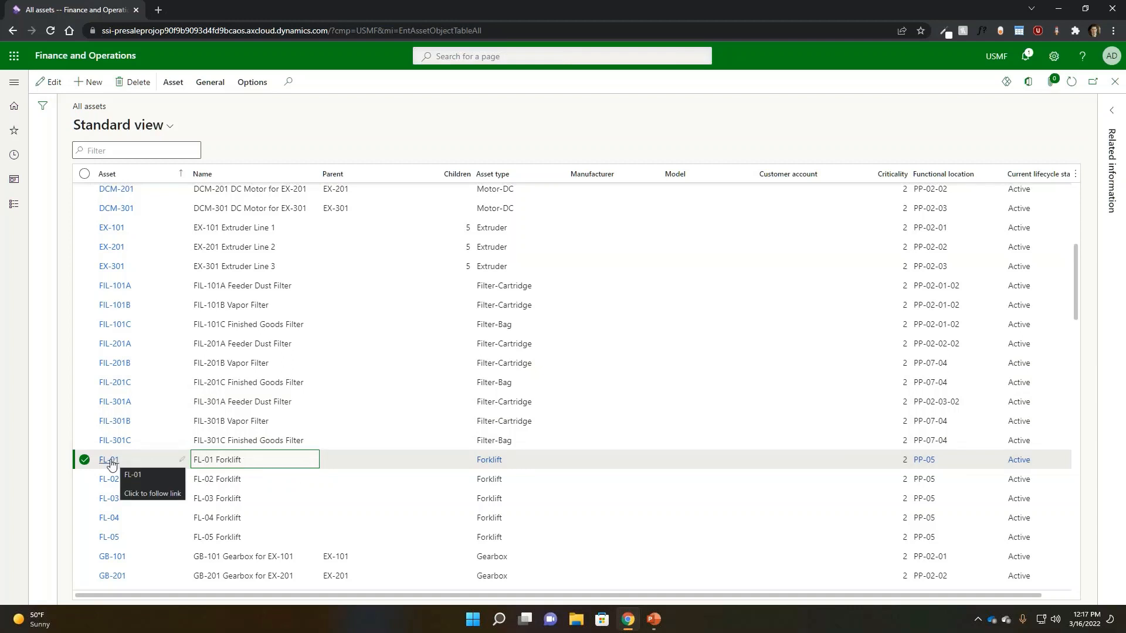
left_click(111, 460)
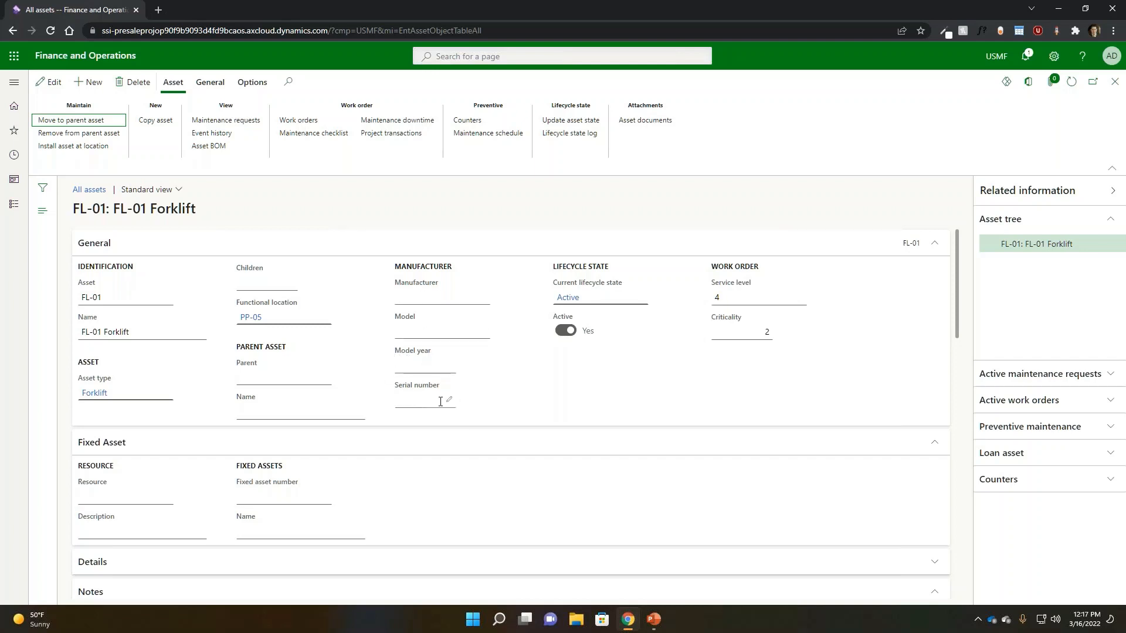
- Review the FL-01 record's General, Fixed Asset and Notes sections and expand its Attributes section
mouse_move(404, 318)
mouse_move(256, 321)
scroll(414, 358, "down", 1)
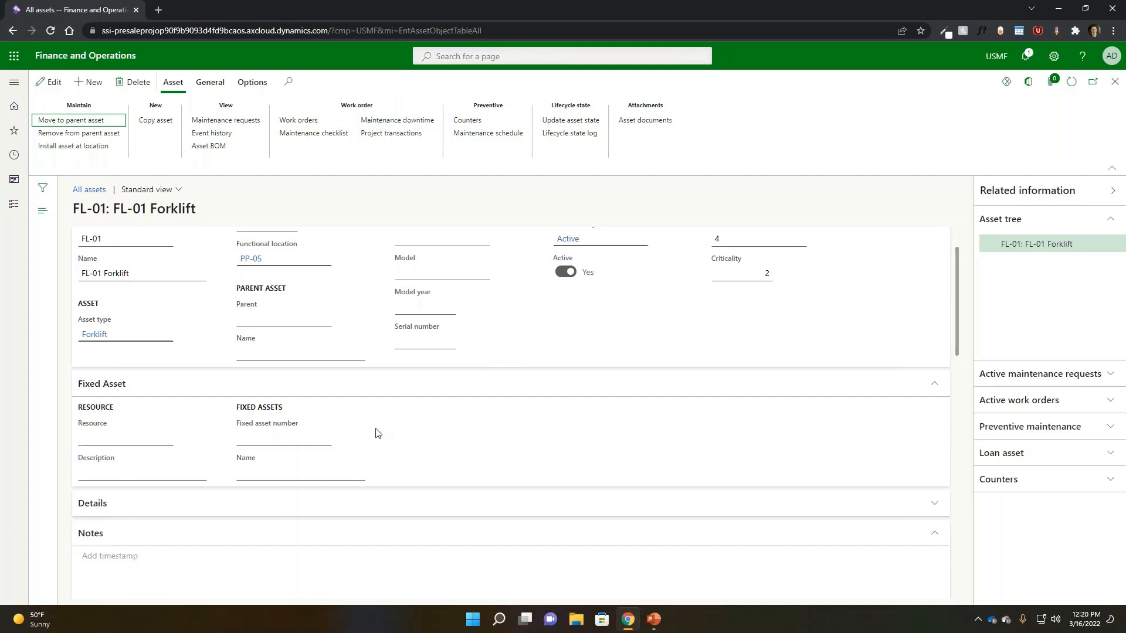
scroll(375, 417, "down", 3)
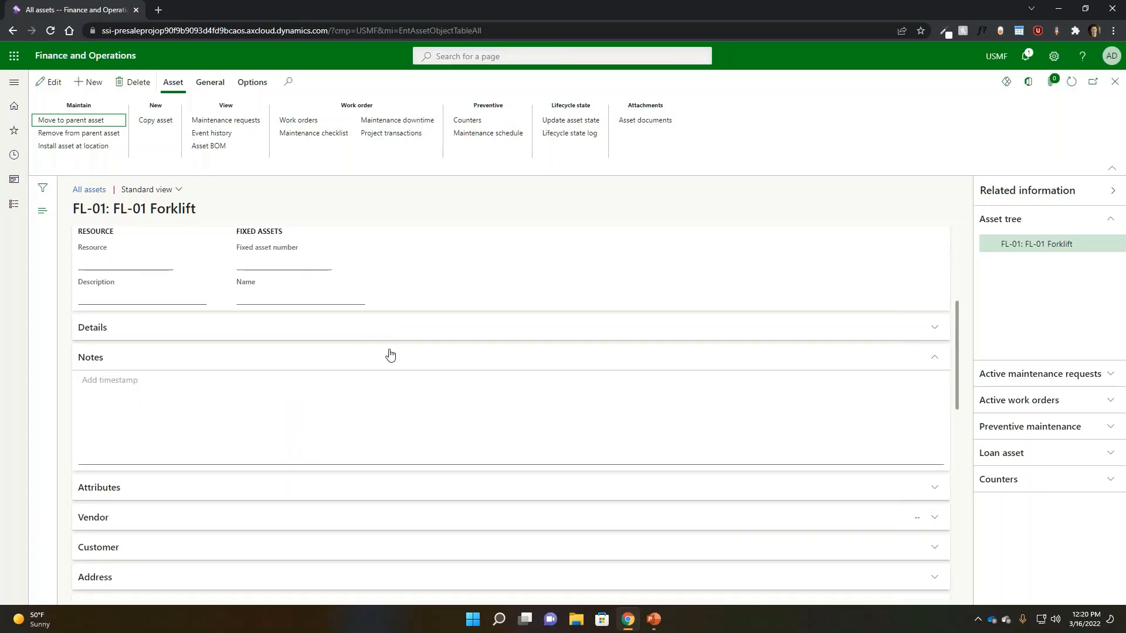
scroll(343, 325, "down", 1)
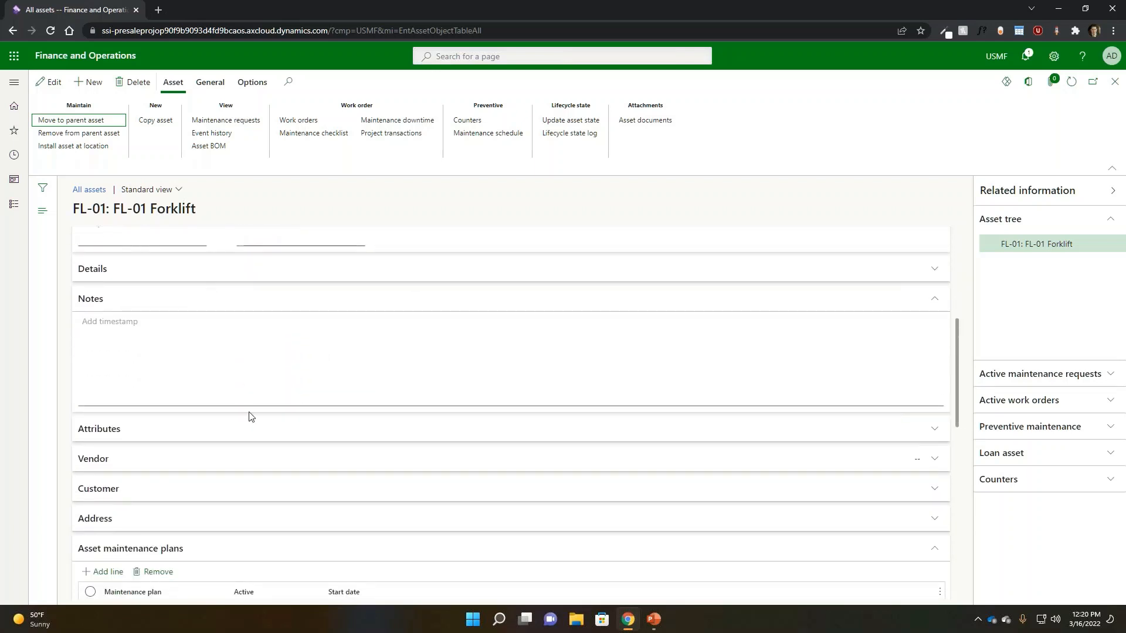
left_click(224, 437)
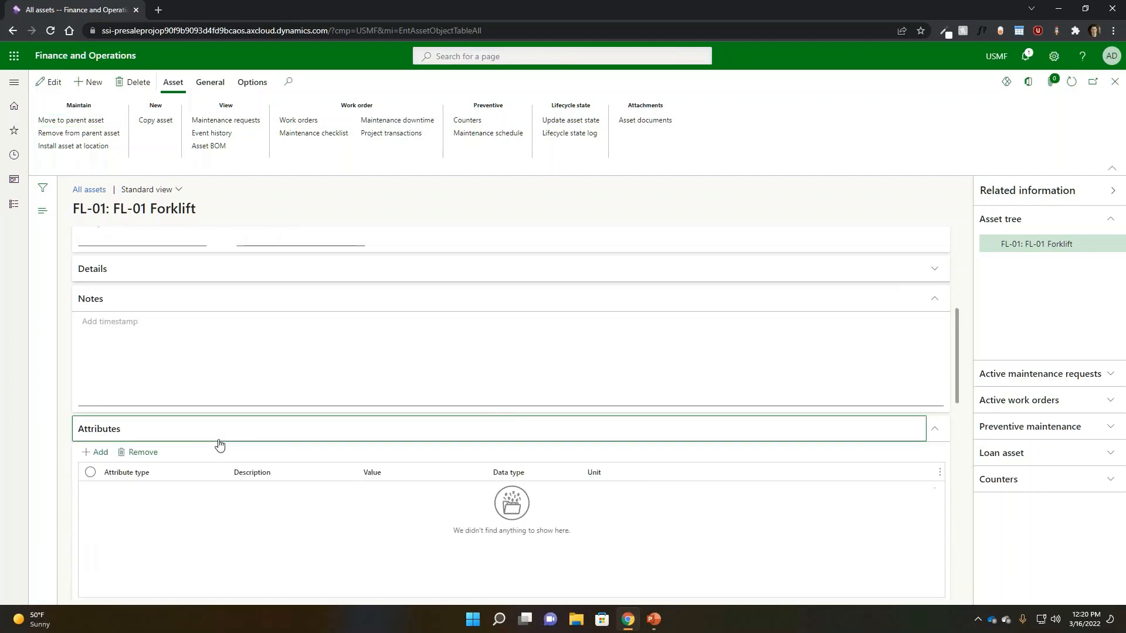
scroll(315, 515, "down", 2)
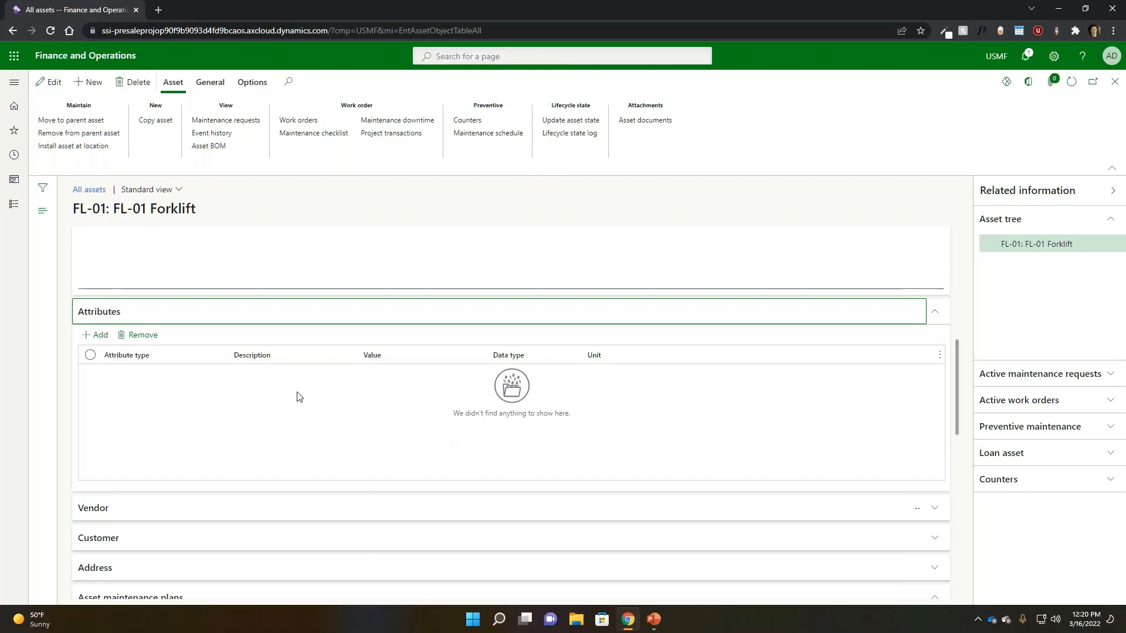
scroll(382, 447, "up", 5)
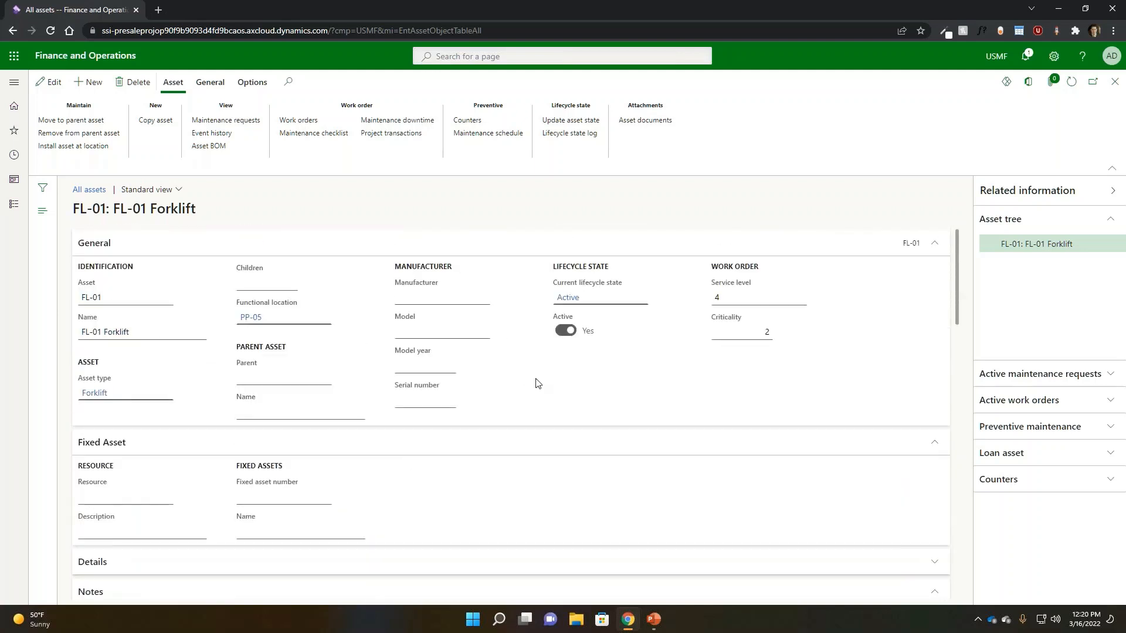
- Expand the Vendor and Customer sections of the FL-01 record to review the purchase, warranty and customer fields
scroll(482, 453, "down", 5)
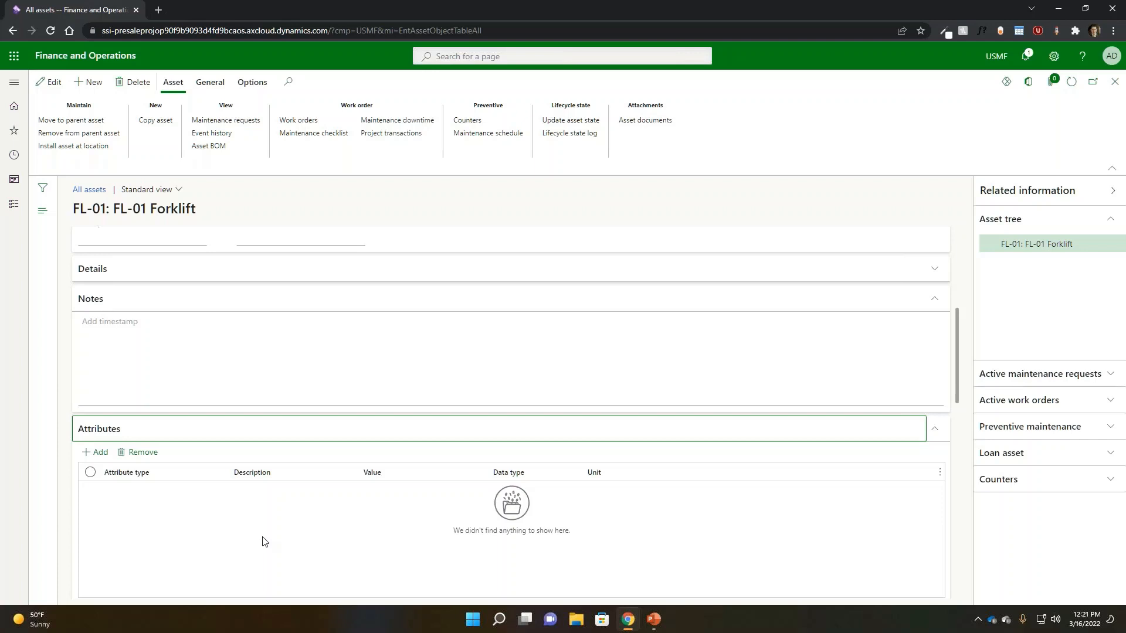
scroll(156, 405, "down", 1)
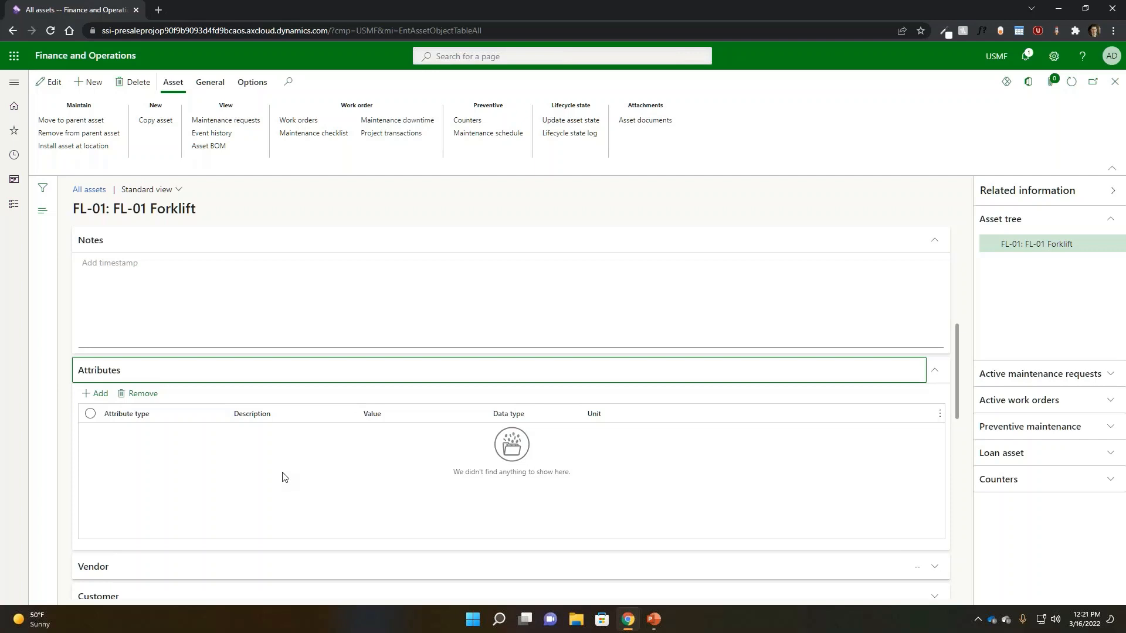
scroll(309, 476, "down", 1)
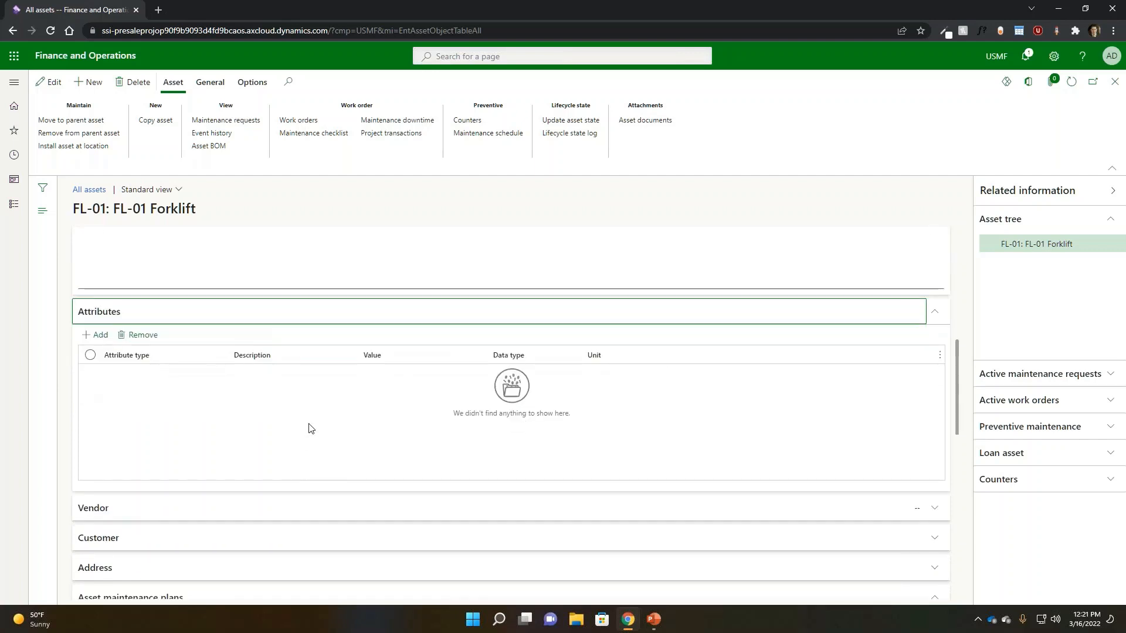
scroll(309, 428, "down", 1)
left_click(203, 450)
scroll(211, 449, "down", 2)
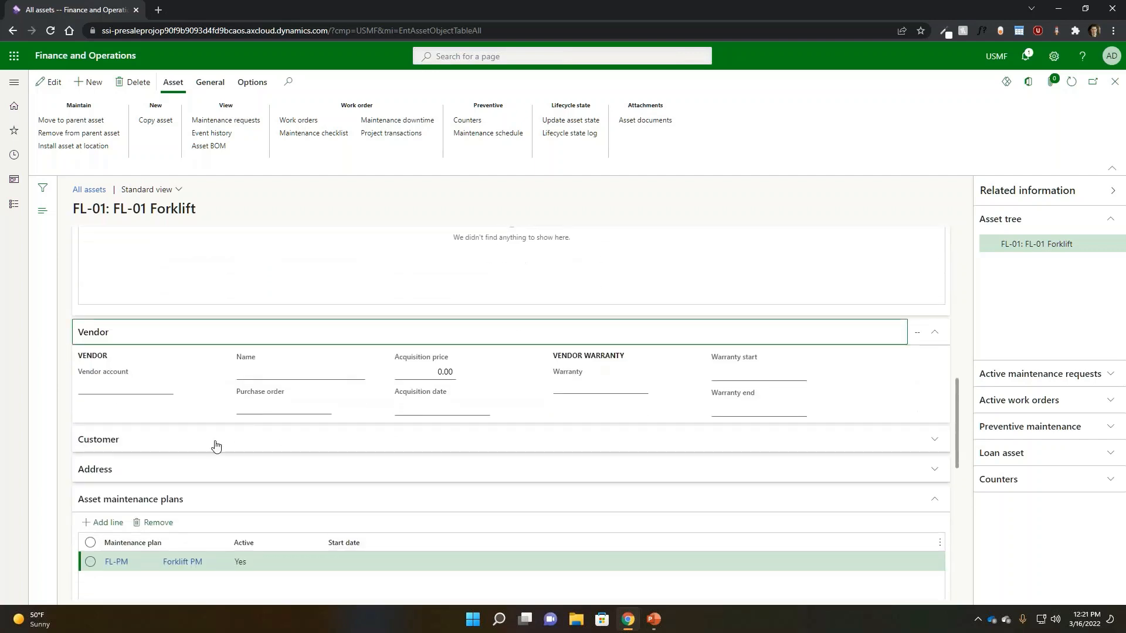
left_click(157, 444)
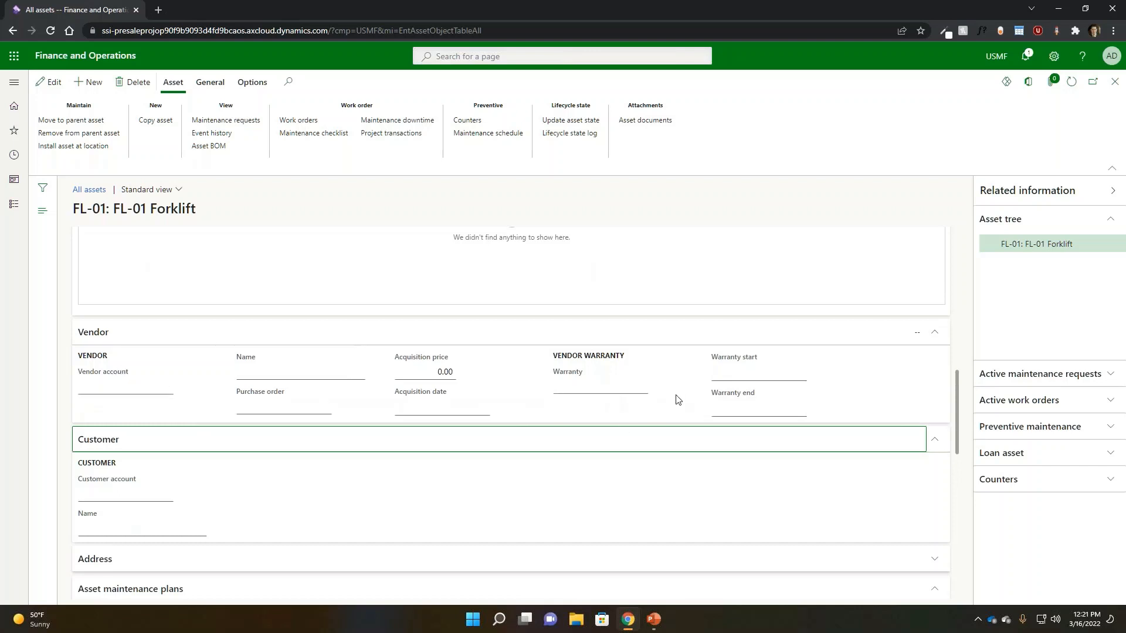
scroll(741, 412, "down", 1)
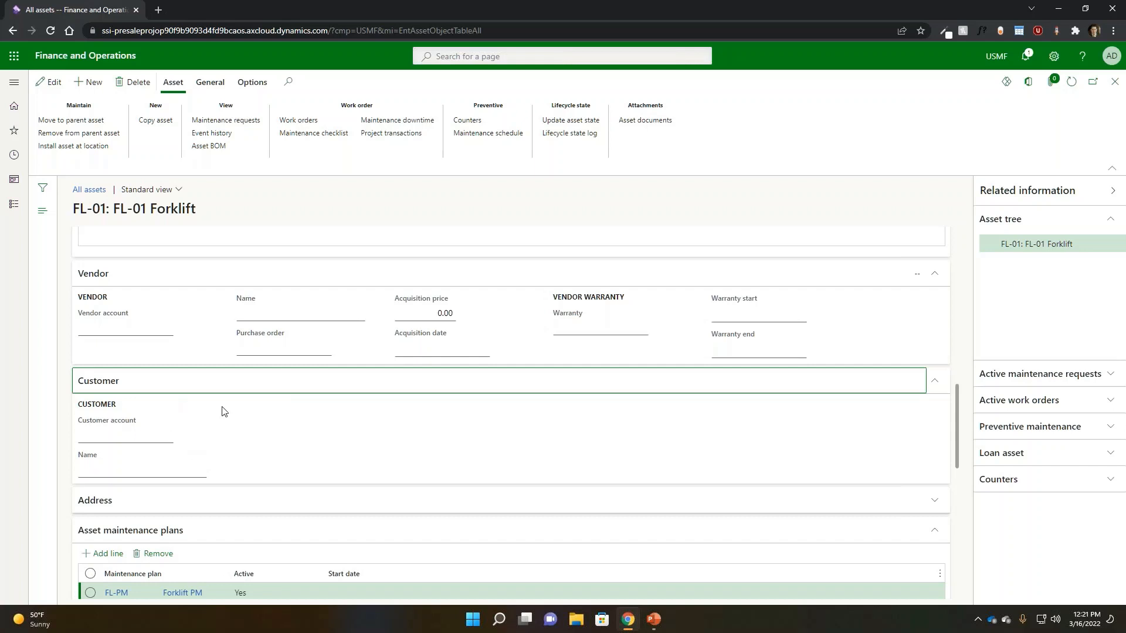
- Select the FL-PM asset maintenance plan and examine the functional location maintenance plans and maintenance rounds of FL-01
scroll(223, 425, "down", 1)
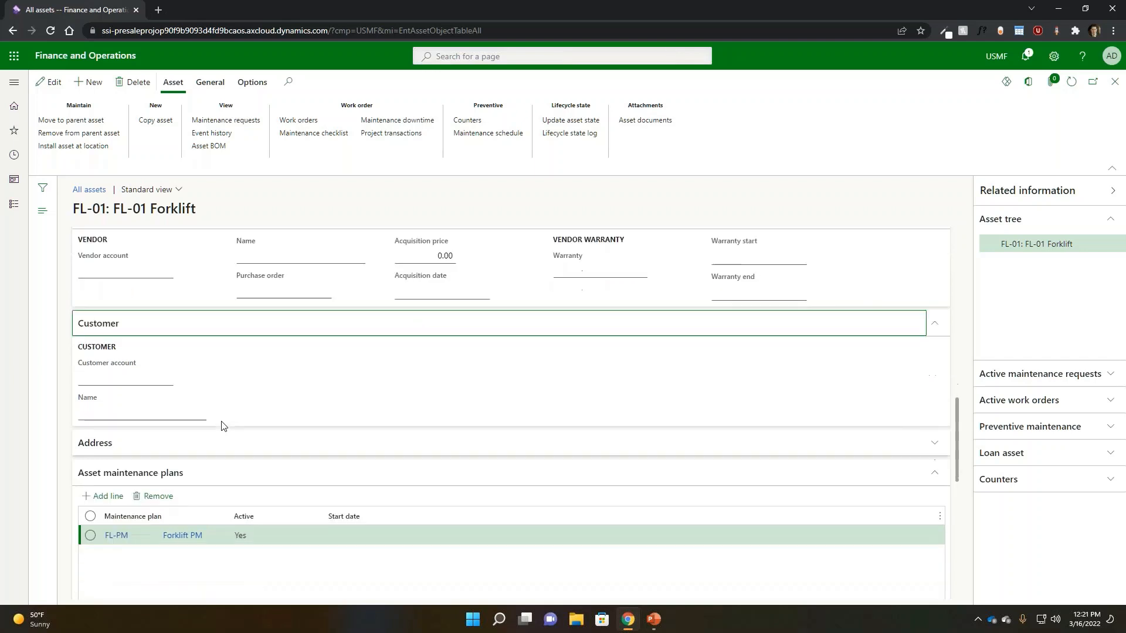
scroll(214, 404, "down", 2)
left_click(90, 417)
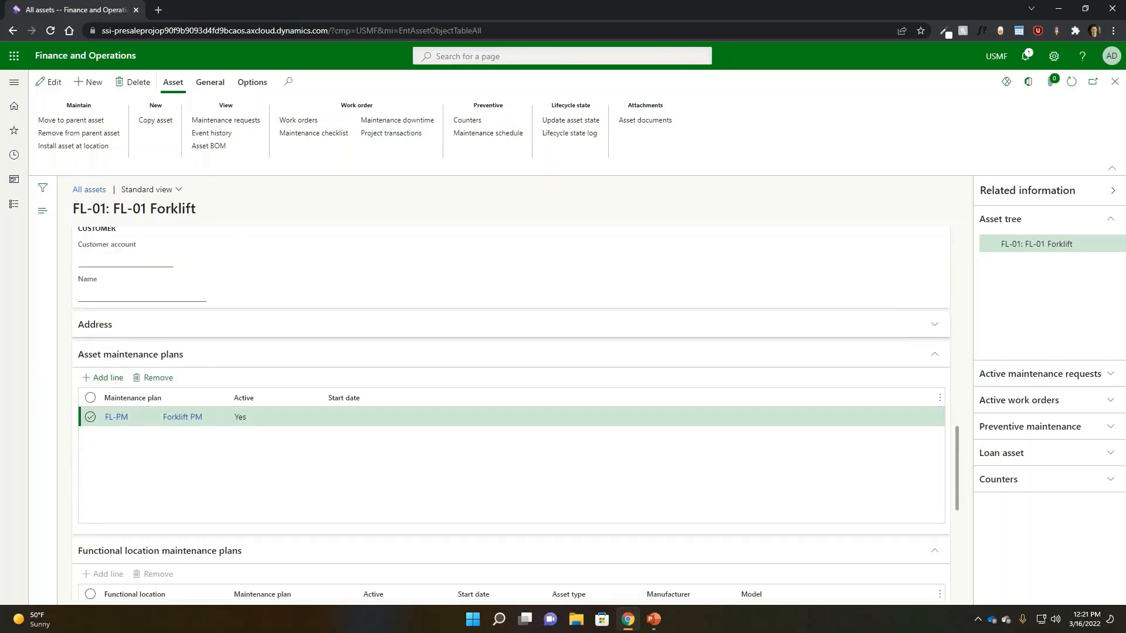
scroll(169, 495, "down", 2)
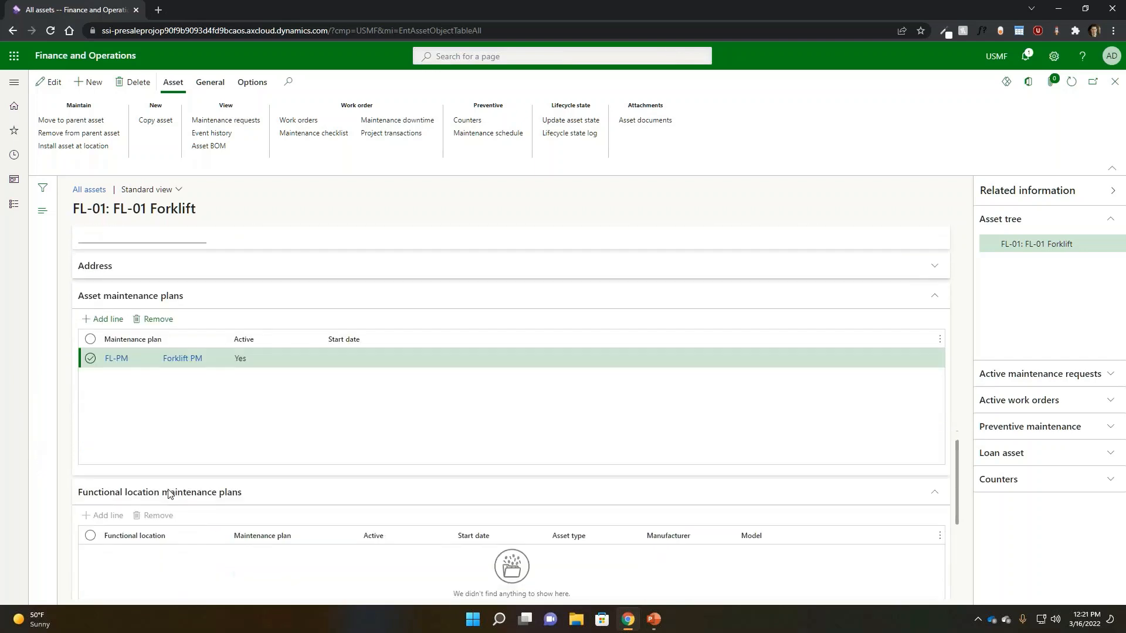
scroll(191, 445, "up", 1)
scroll(194, 349, "down", 1)
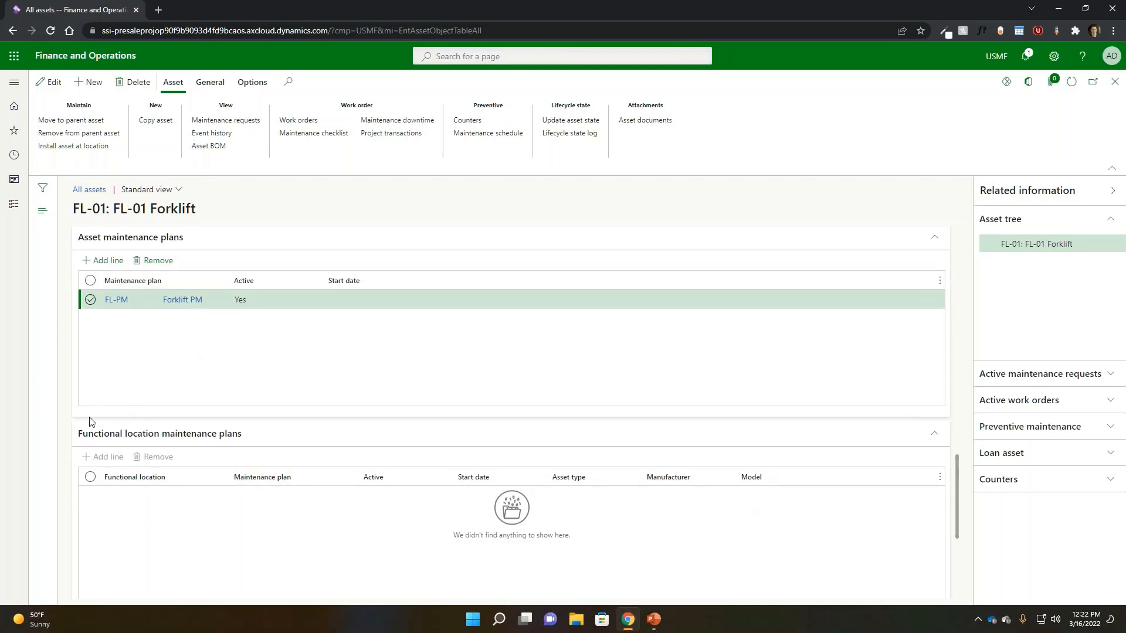
scroll(247, 467, "down", 2)
scroll(245, 467, "down", 2)
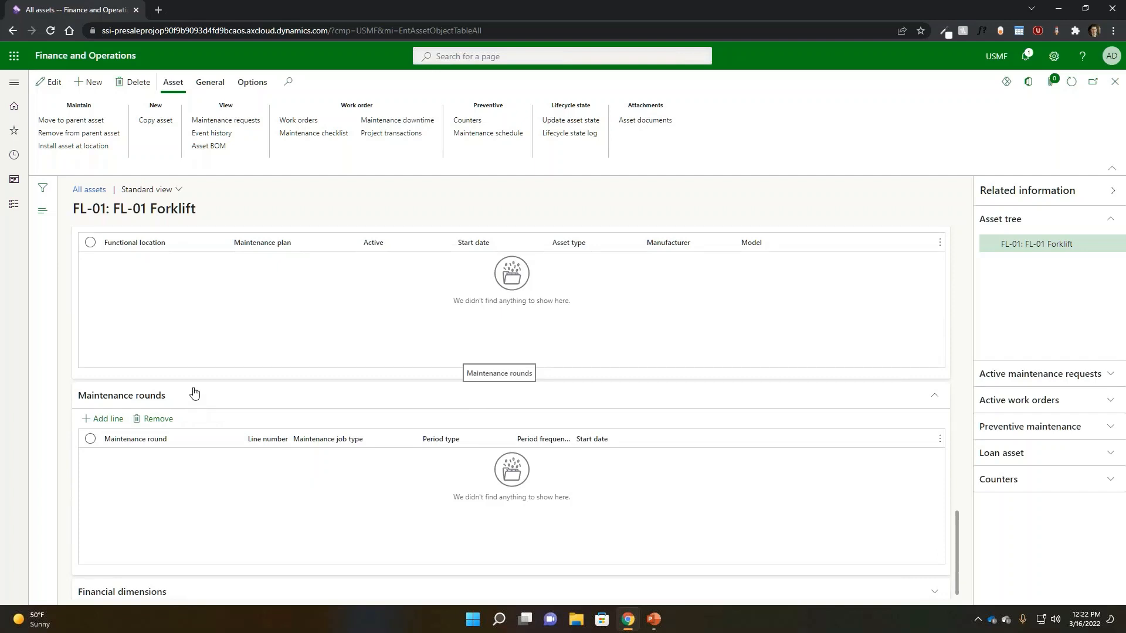
scroll(202, 419, "up", 4)
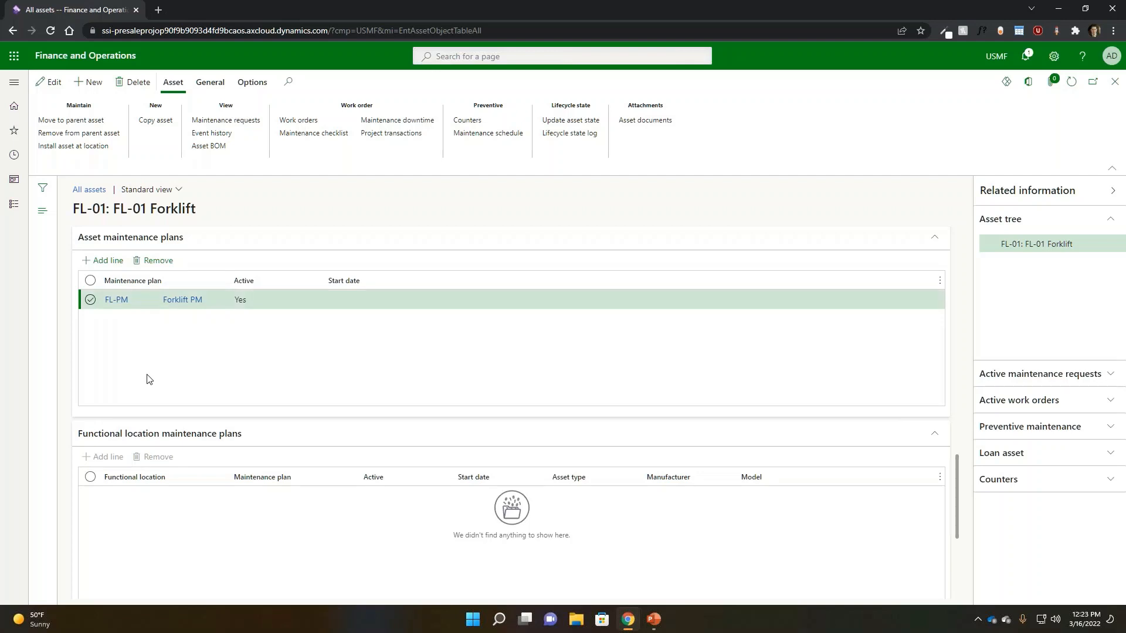
- Open the Forklift asset type from the FL-01 record and examine its maintenance job types before returning to the asset
scroll(186, 397, "down", 2)
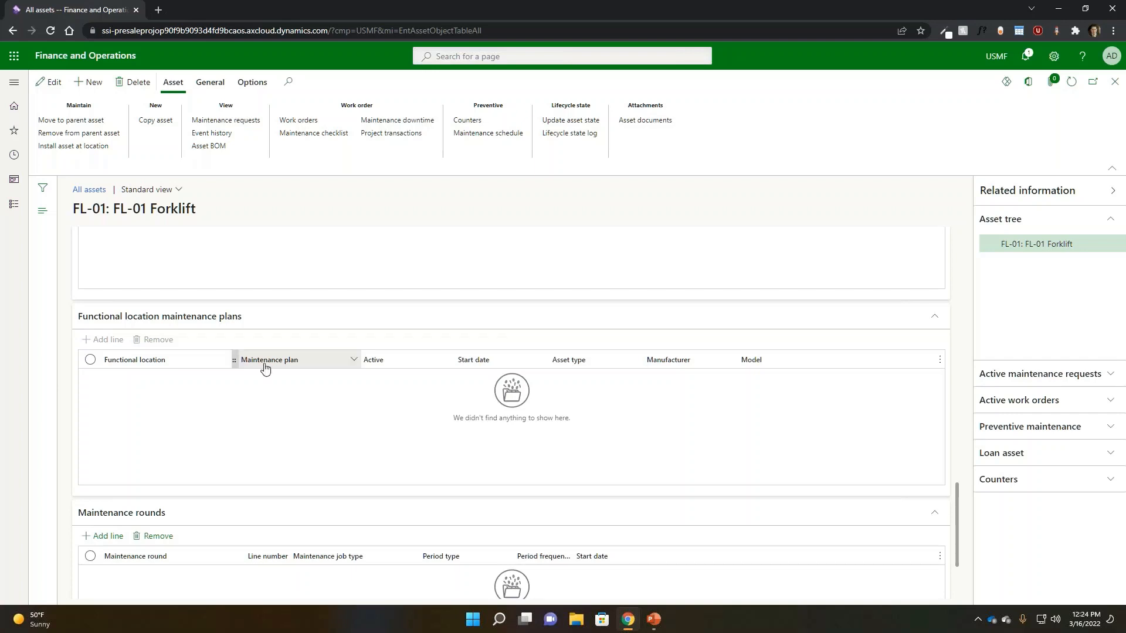
scroll(264, 309, "up", 2)
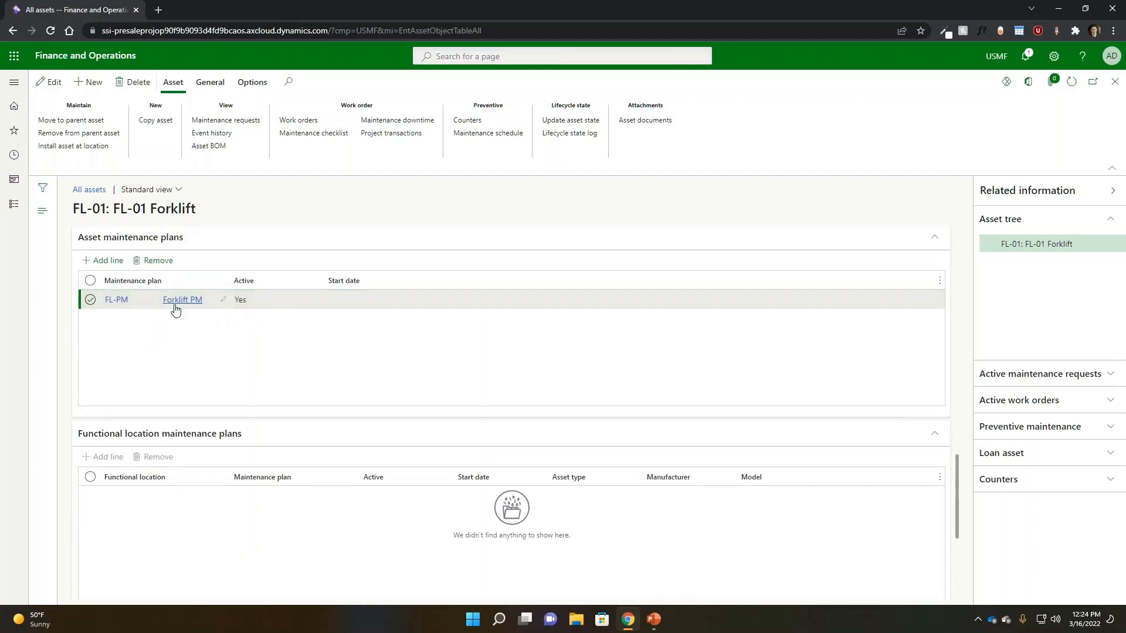
scroll(228, 384, "up", 5)
scroll(233, 394, "up", 10)
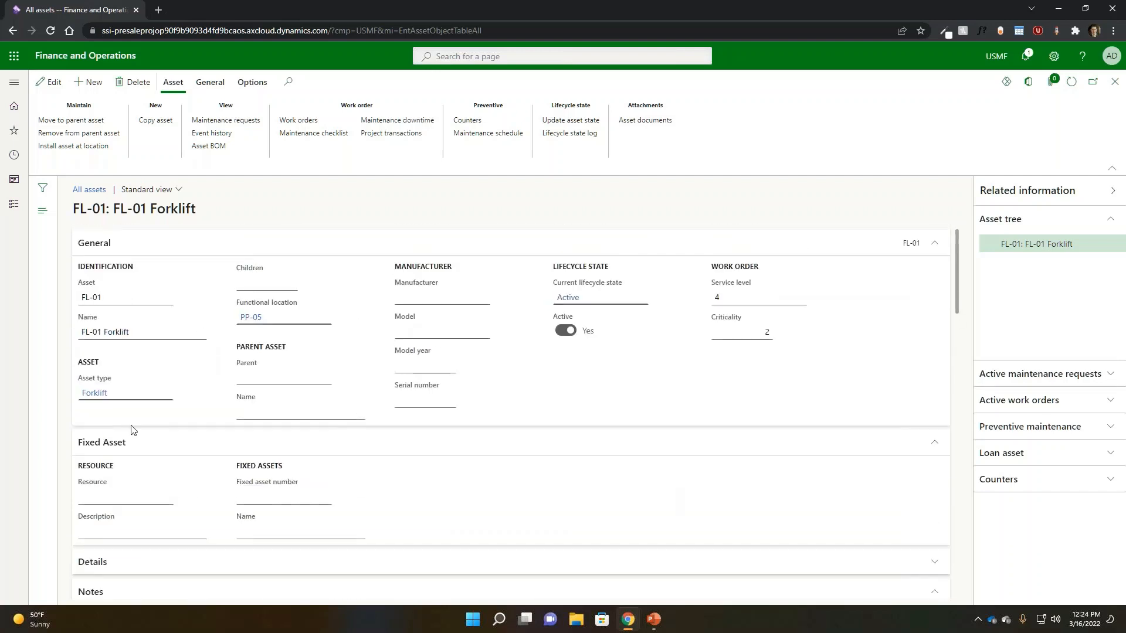
left_click(93, 397)
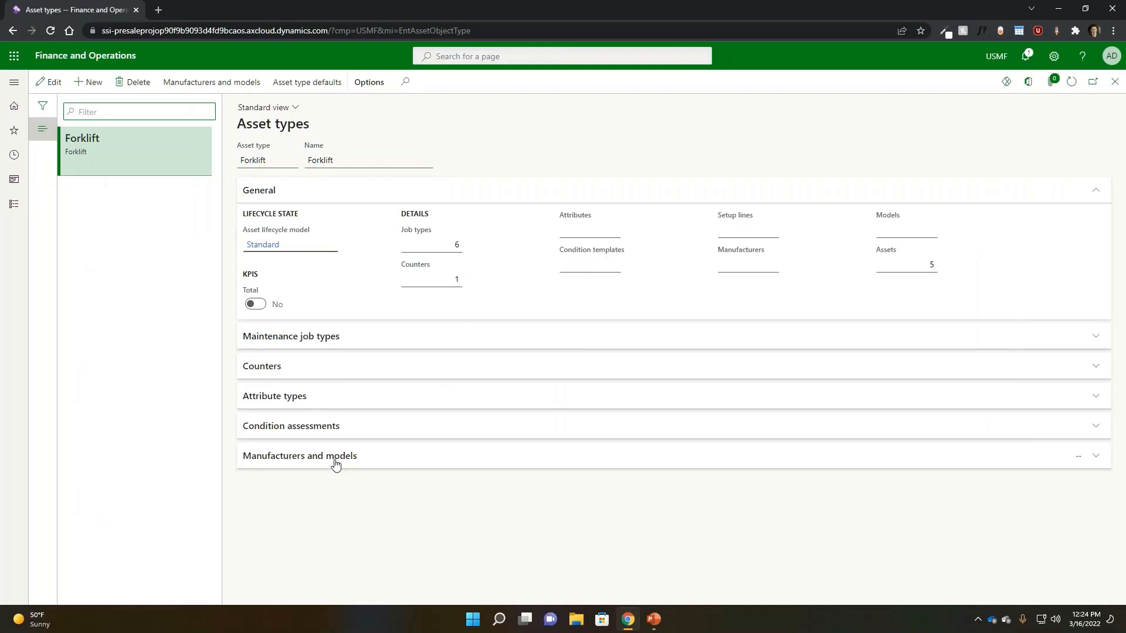
left_click(322, 345)
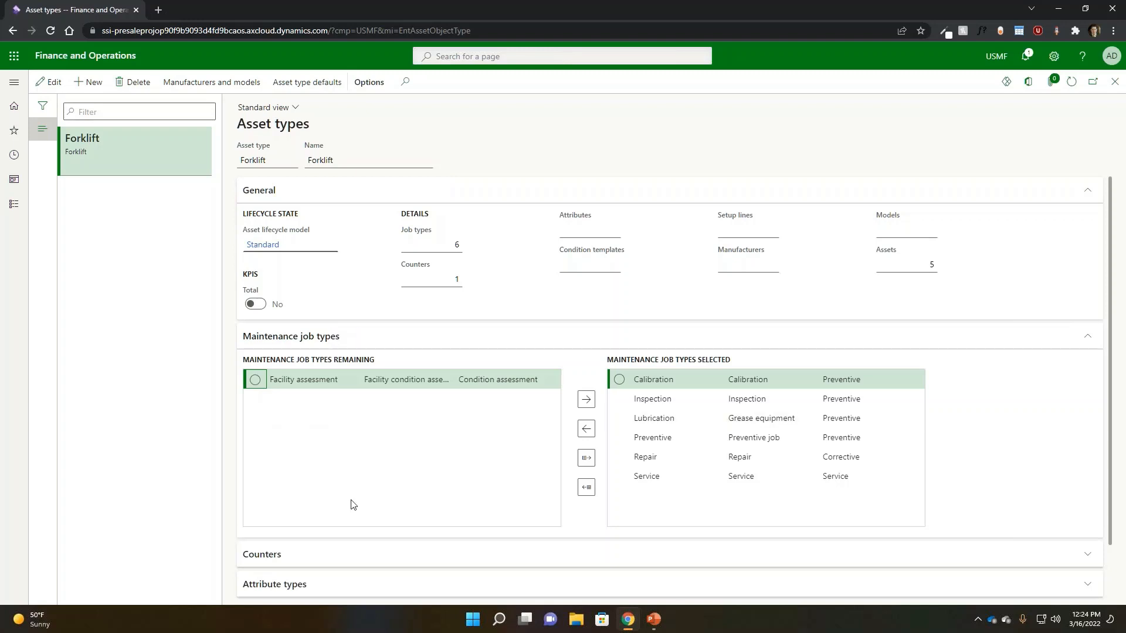
scroll(463, 513, "down", 1)
scroll(526, 434, "up", 1)
left_click(1114, 83)
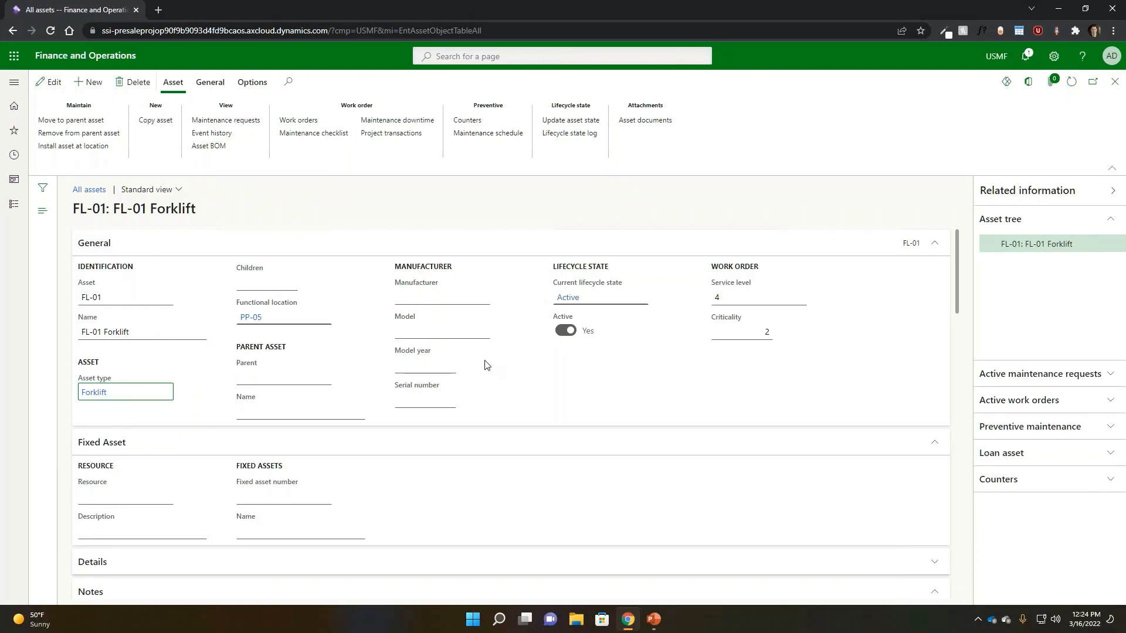
- Examine the asset maintenance plans, functional location maintenance plans and maintenance rounds of FL-01
scroll(288, 334, "down", 15)
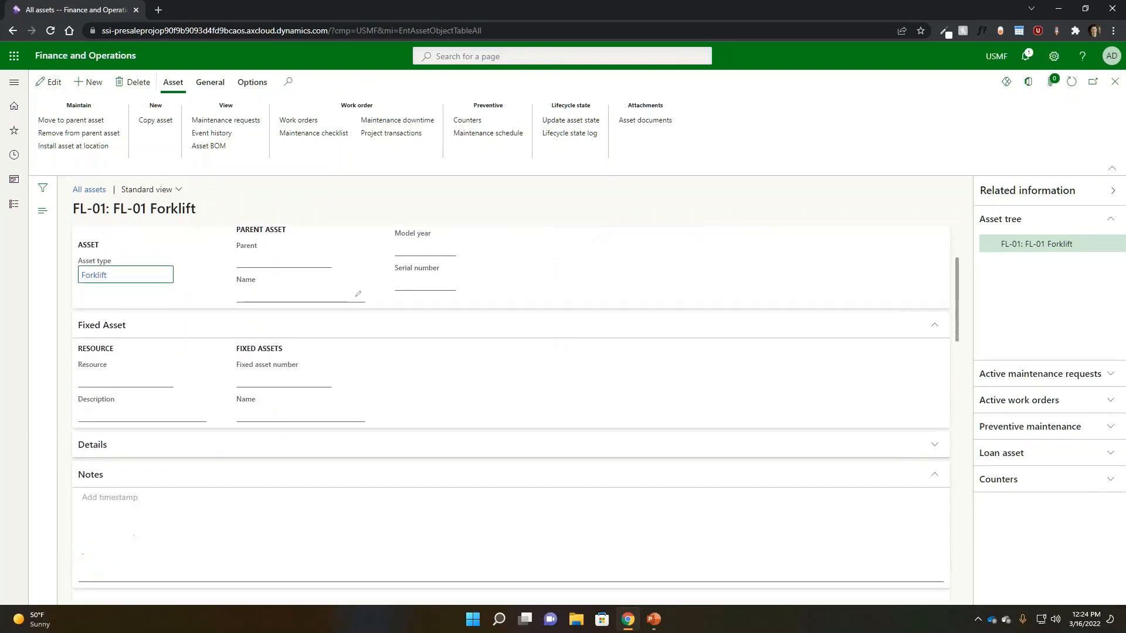
scroll(280, 345, "down", 3)
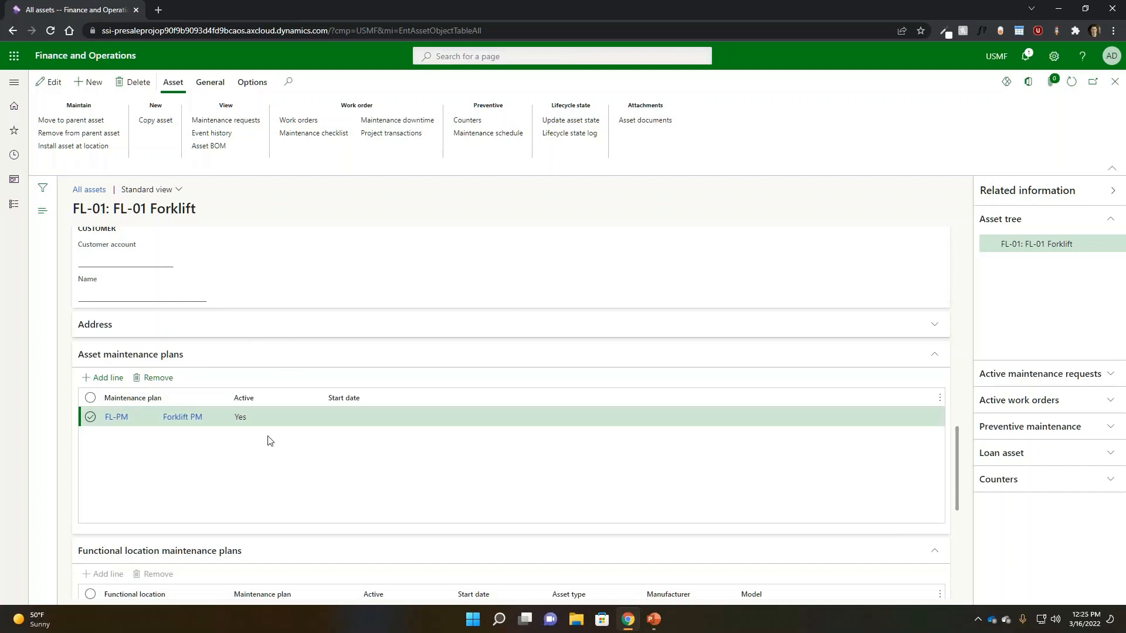
scroll(328, 437, "down", 1)
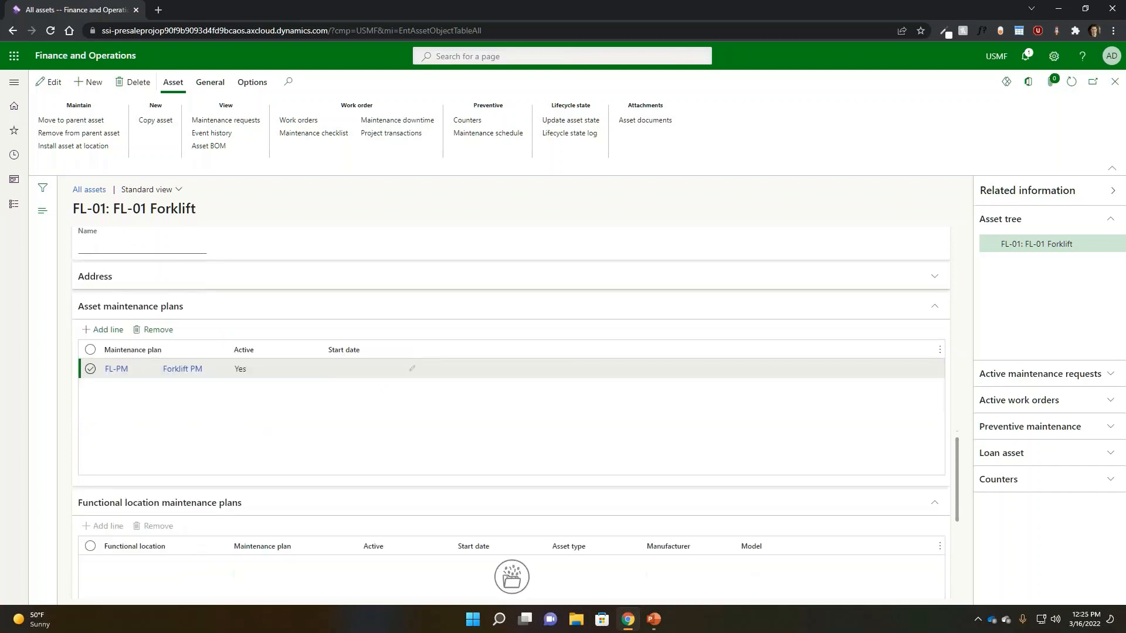
scroll(233, 344, "down", 1)
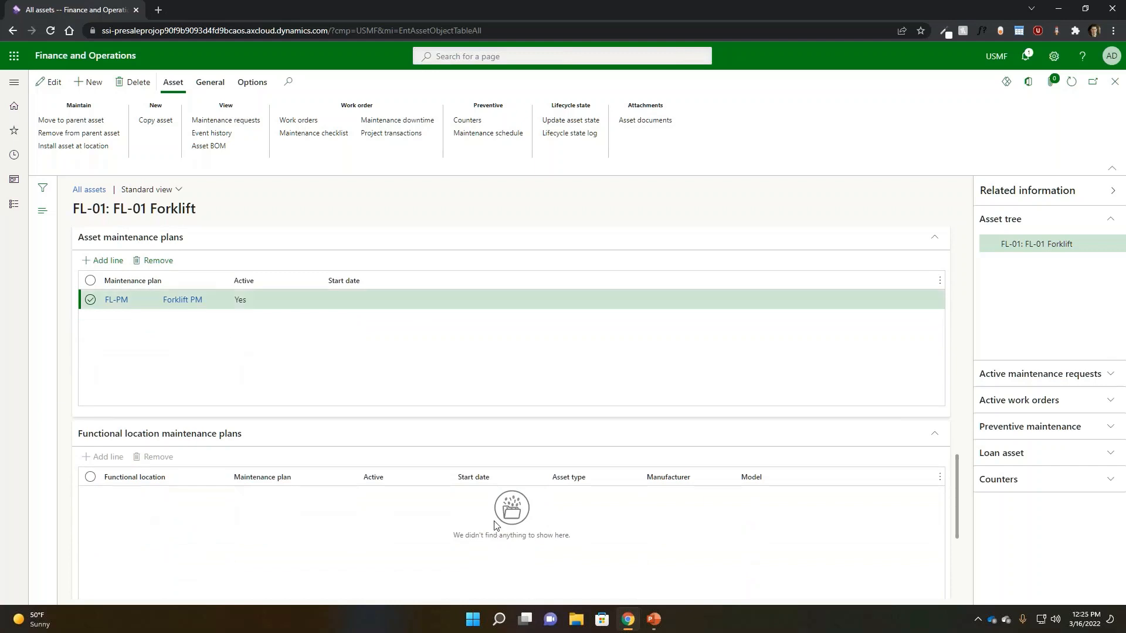
scroll(494, 525, "down", 2)
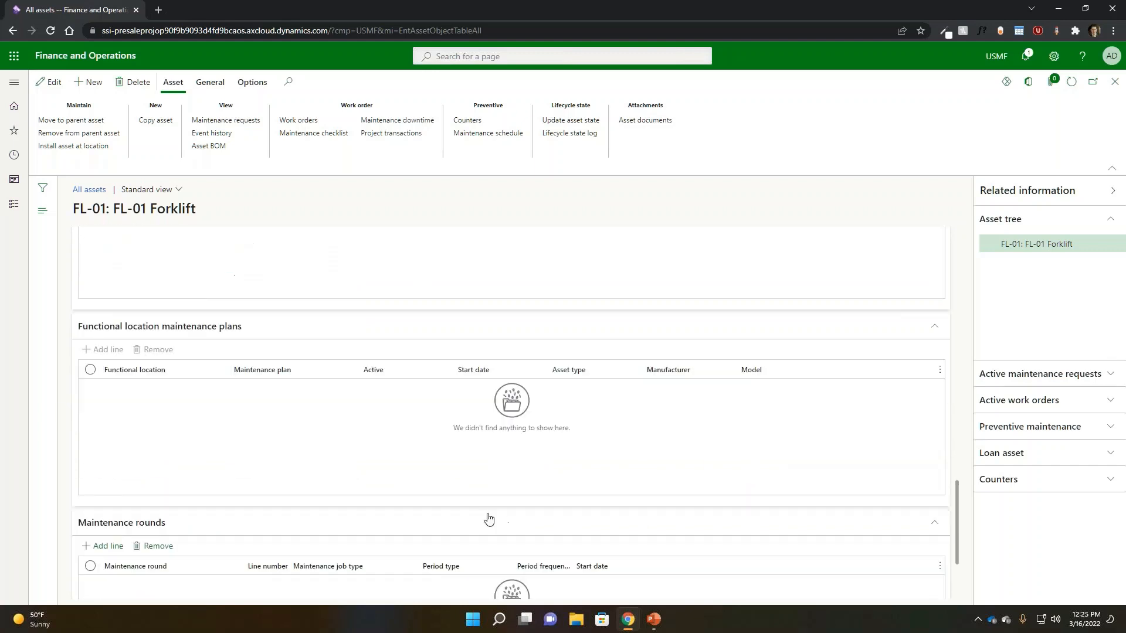
scroll(428, 467, "down", 2)
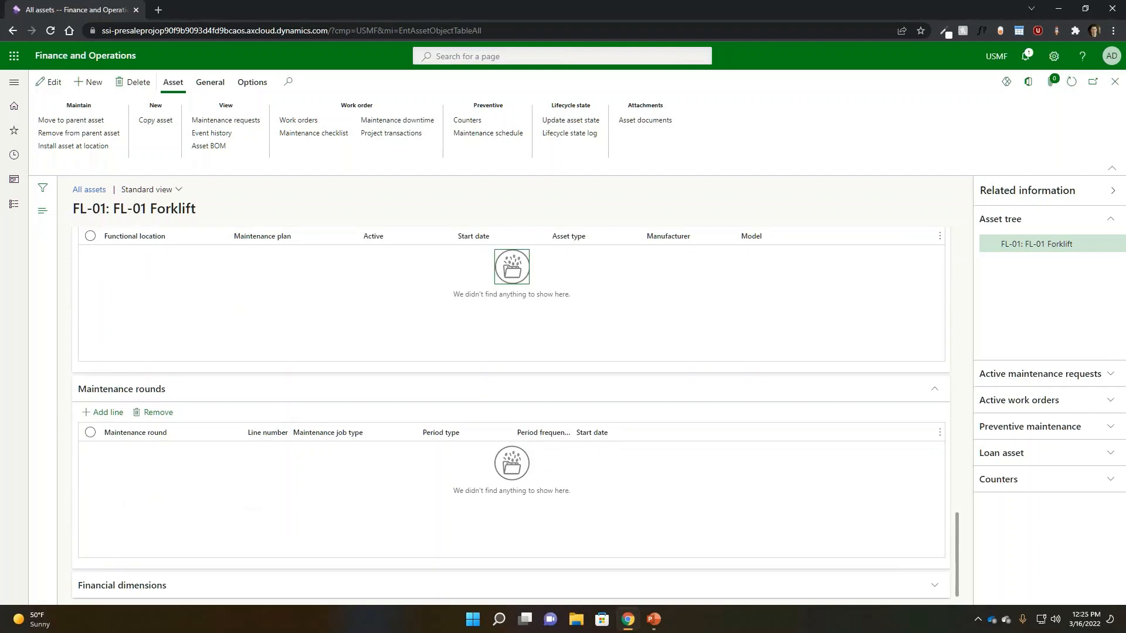
scroll(185, 375, "up", 1)
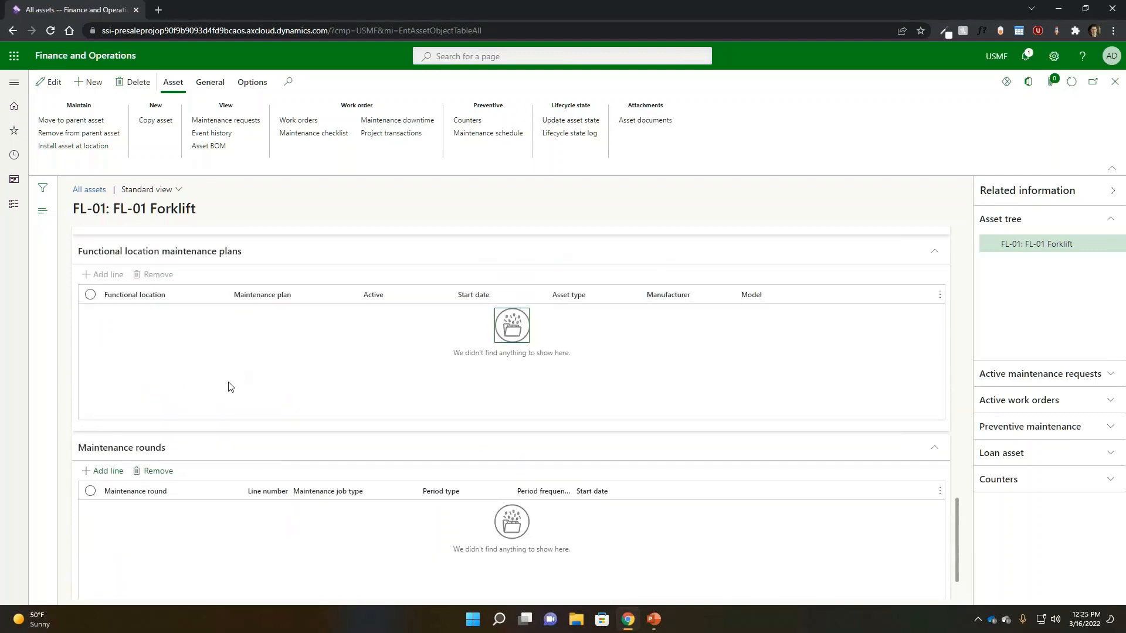
scroll(228, 386, "down", 1)
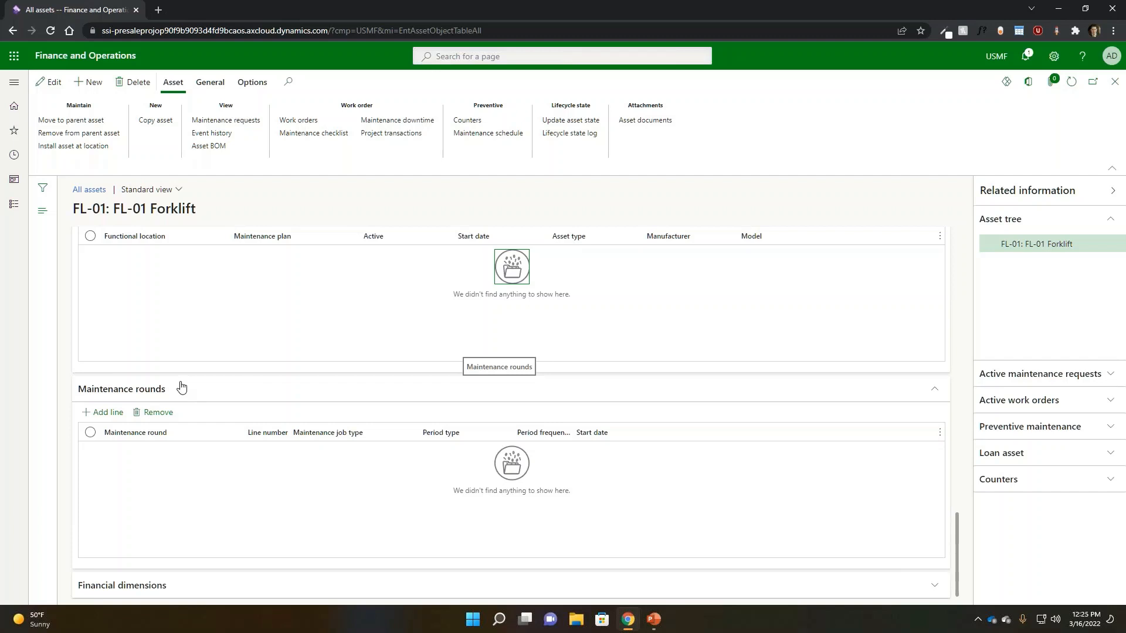
- Open functional location PP-05 from the General section of FL-01 and expand its installed assets
scroll(244, 422, "up", 6)
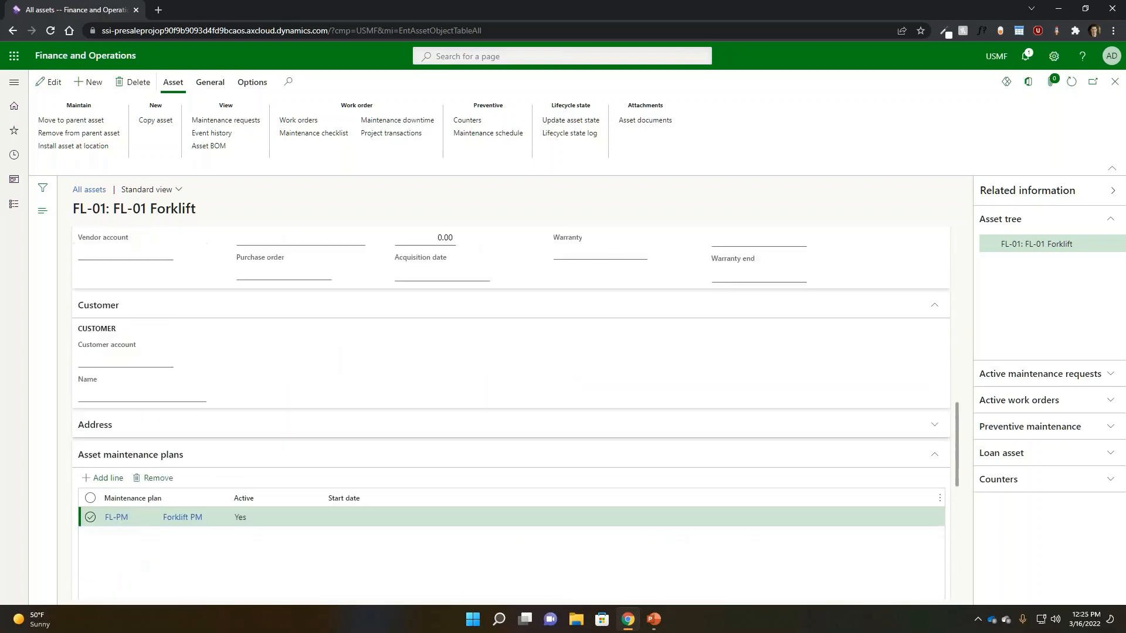
scroll(384, 458, "up", 10)
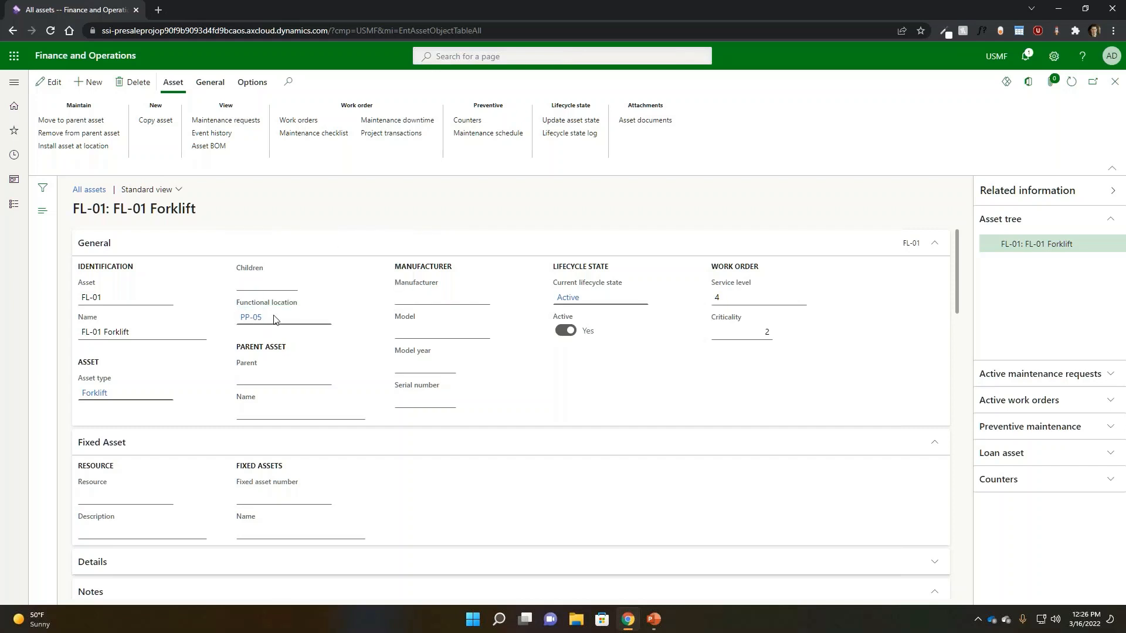
left_click(255, 317)
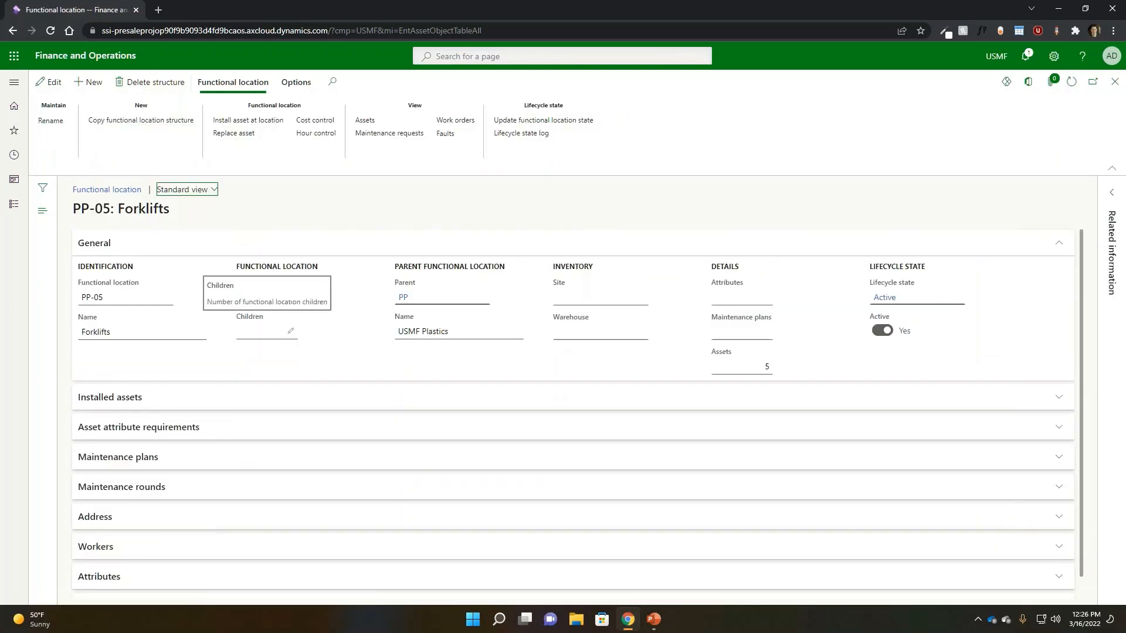
left_click(246, 405)
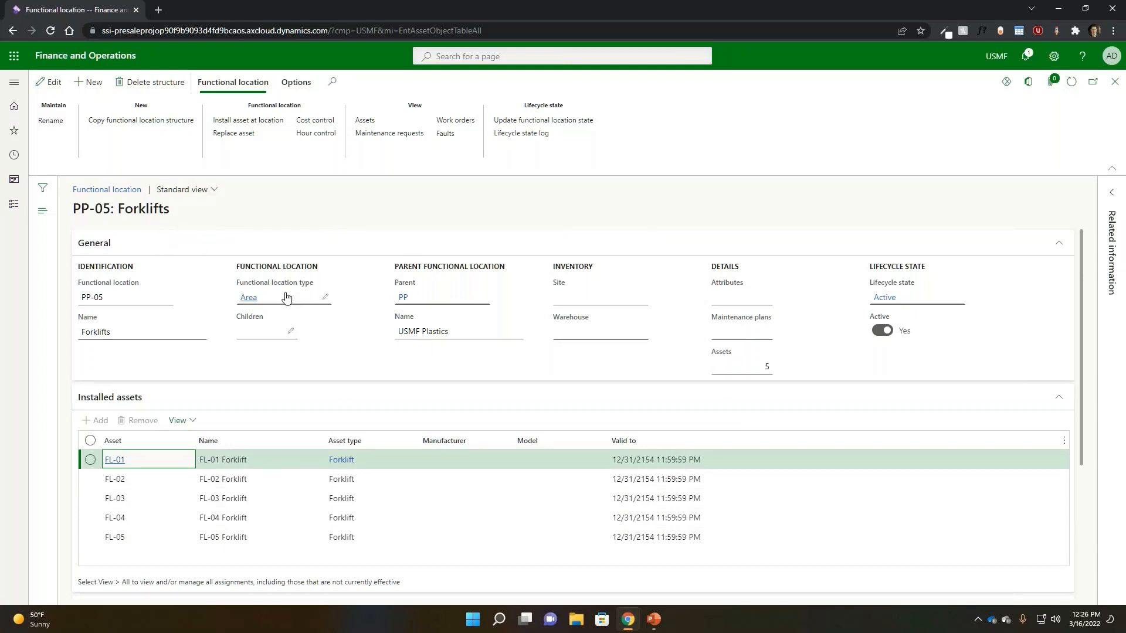
- View the details of PP-05's functional location type, compare the Plant and Area types, and return to the FL-01 record
left_click(322, 301)
right_click(315, 299)
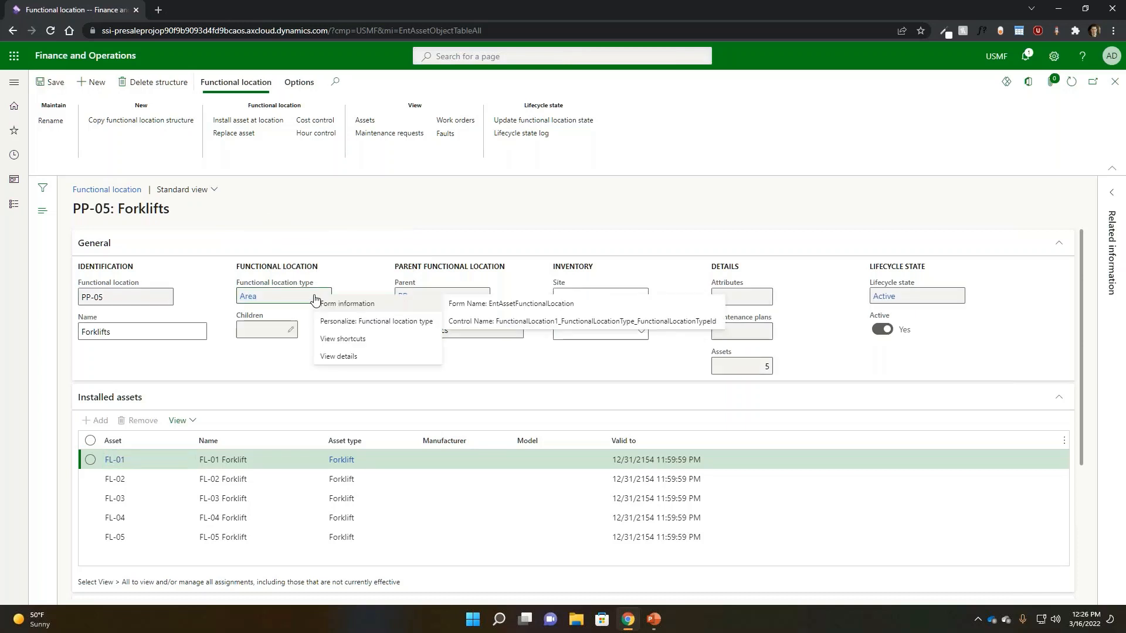
left_click(371, 361)
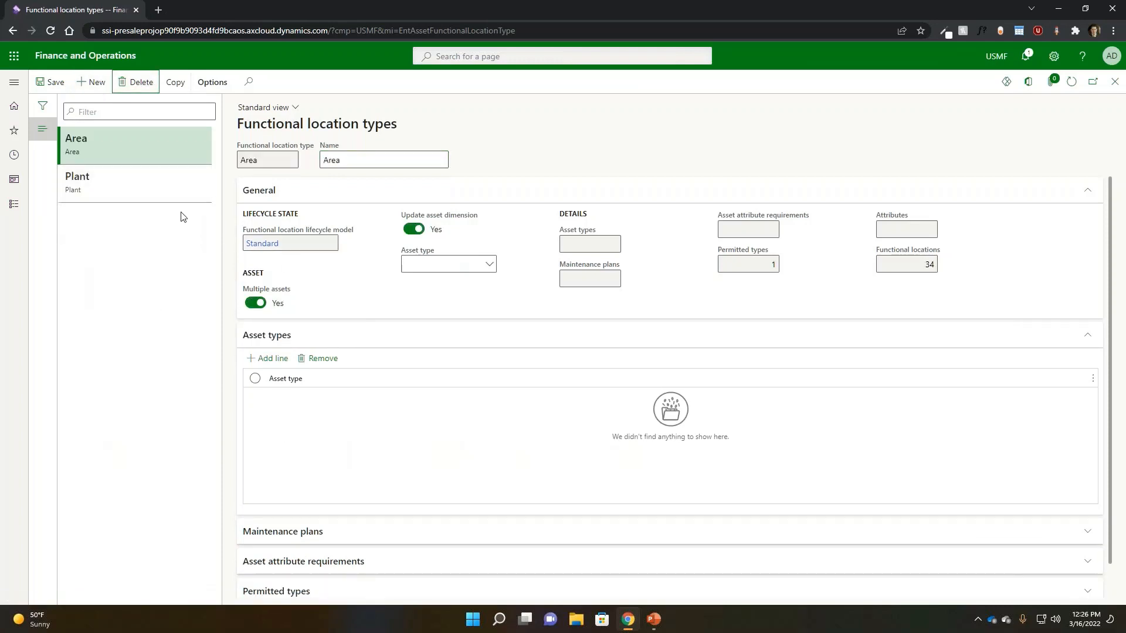
left_click(127, 187)
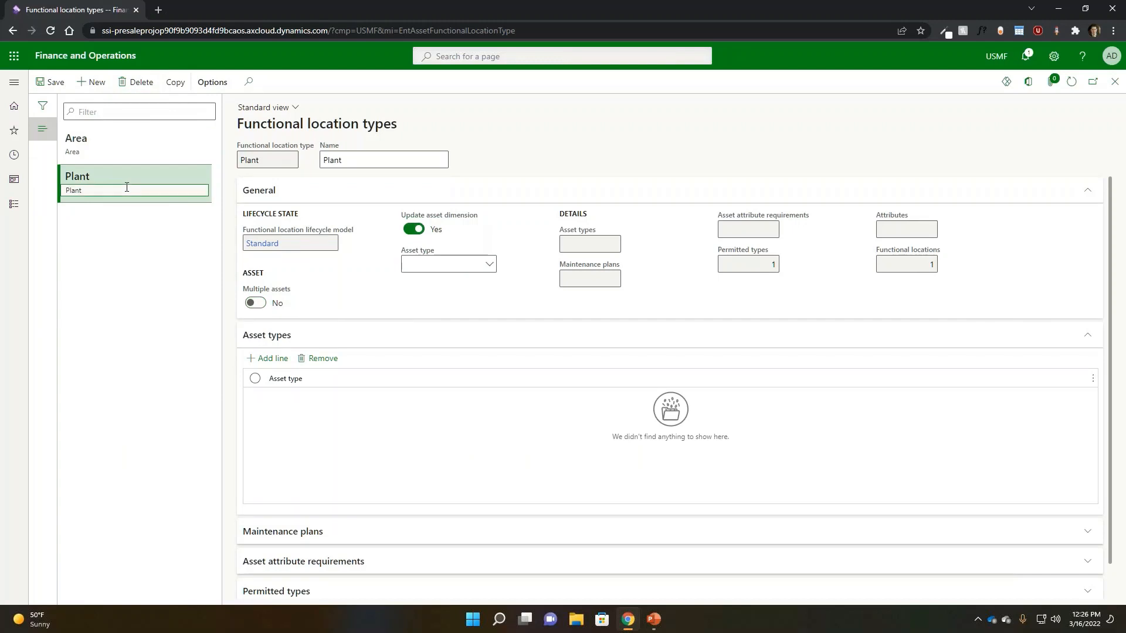
left_click(131, 160)
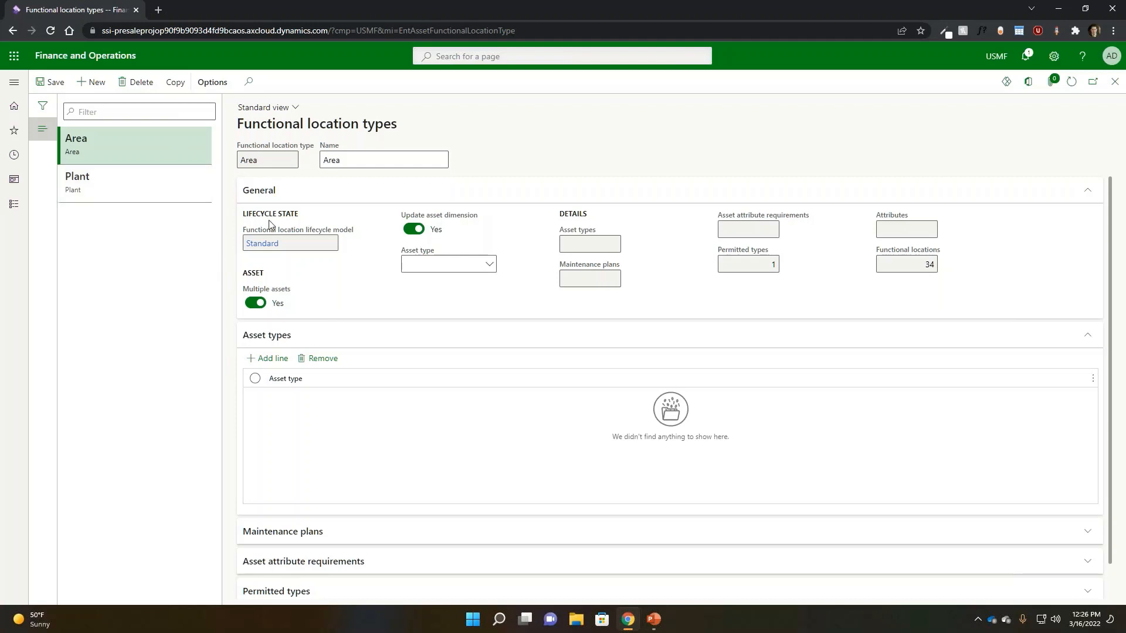
left_click(1115, 82)
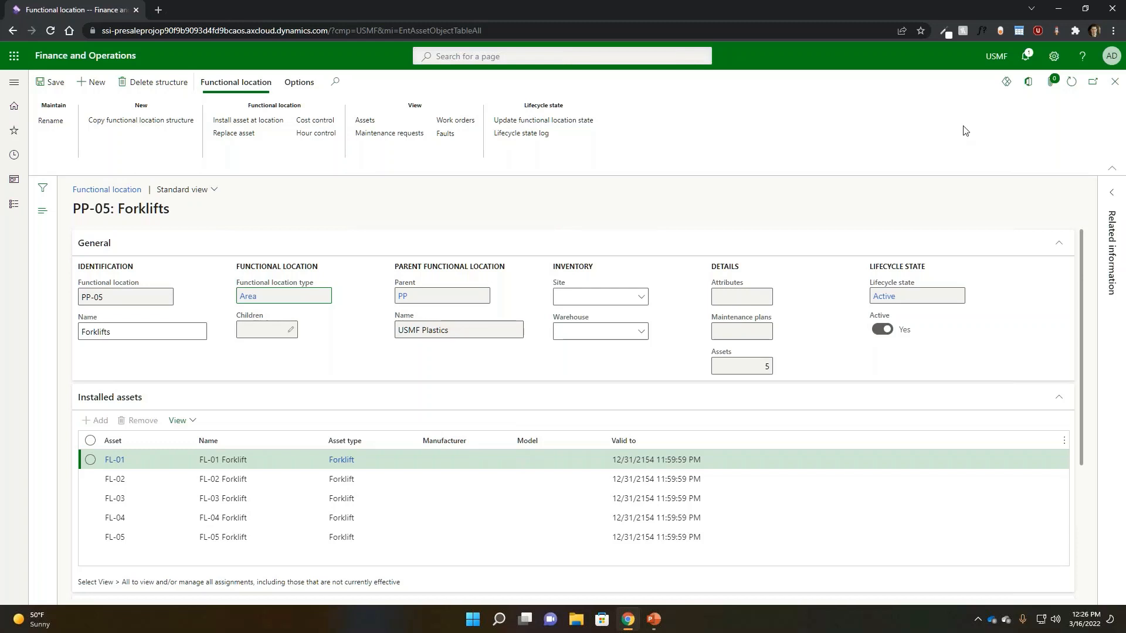
left_click(1114, 85)
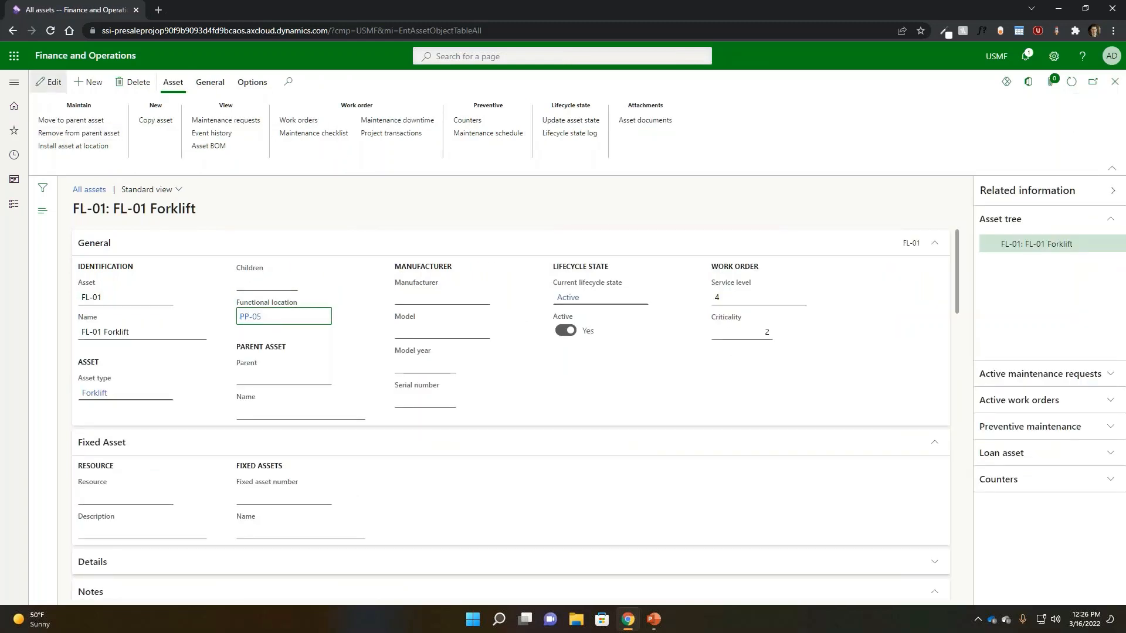
- Open the All functional locations list, select the USMF Plastics plant and examine the location types and parents throughout the list
left_click(15, 84)
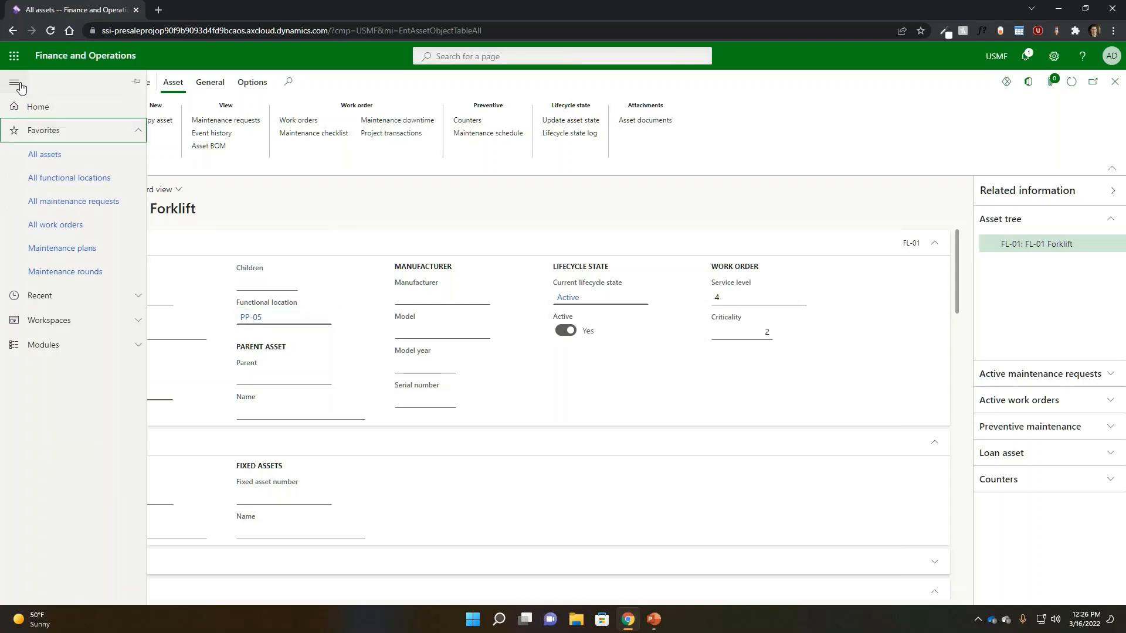
left_click(69, 179)
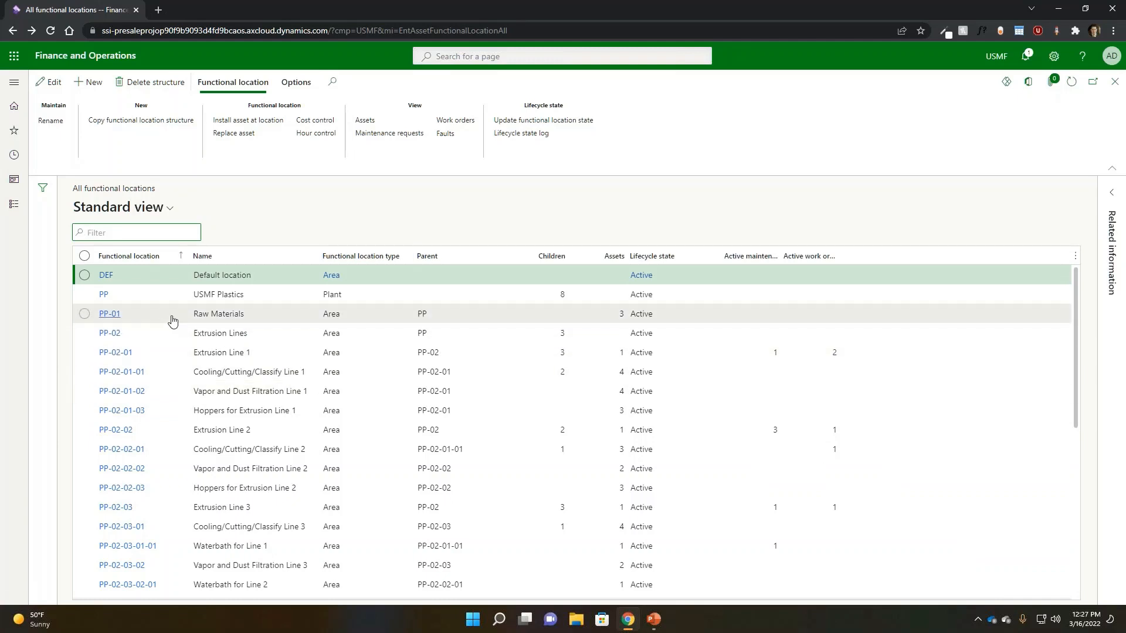
scroll(215, 332, "down", 1)
scroll(259, 429, "up", 1)
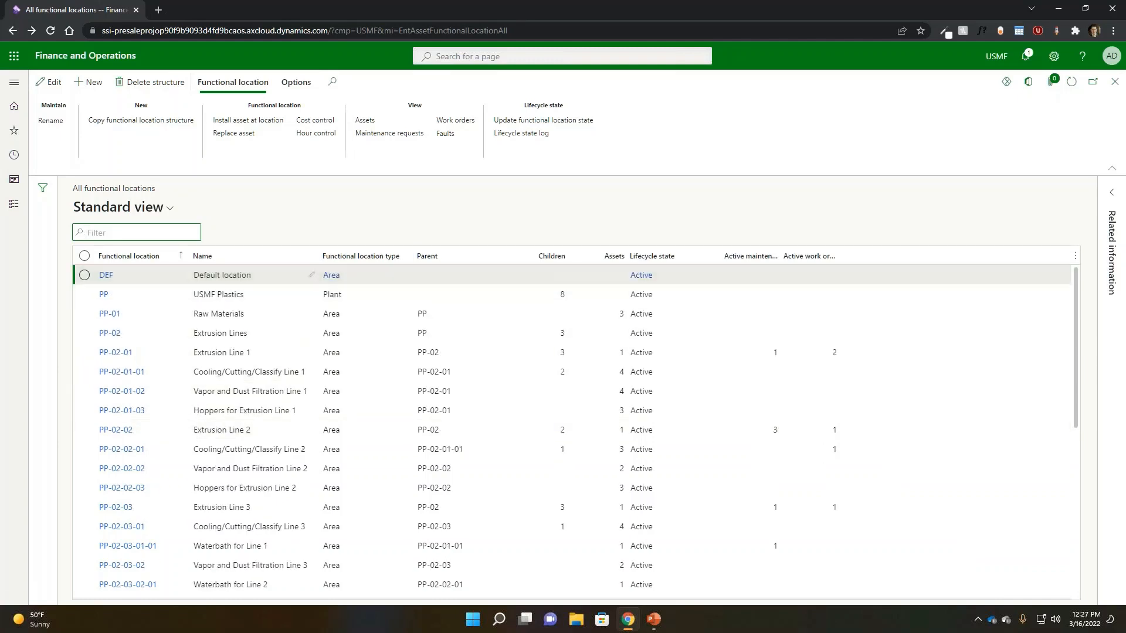
left_click(288, 295)
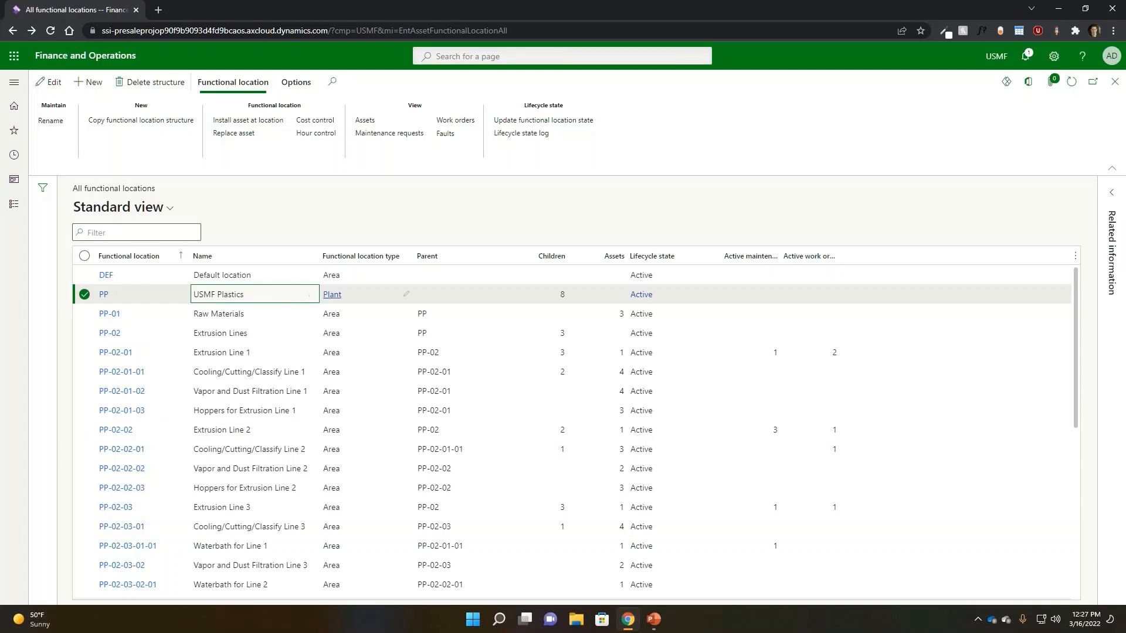
scroll(193, 316, "down", 1)
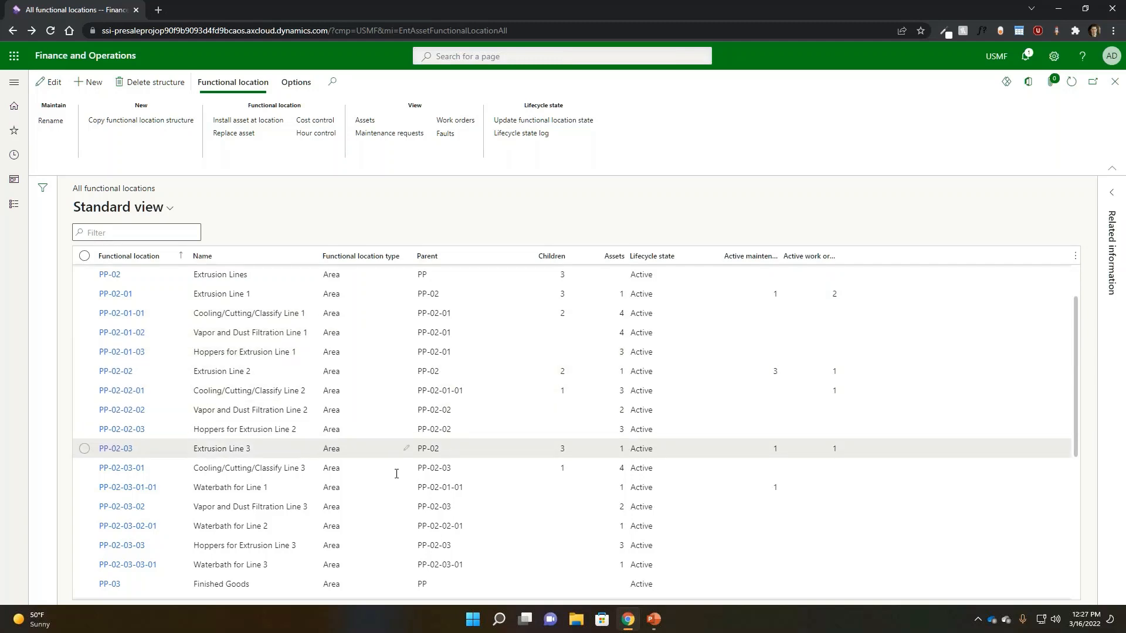
scroll(423, 465, "down", 4)
scroll(423, 465, "down", 1)
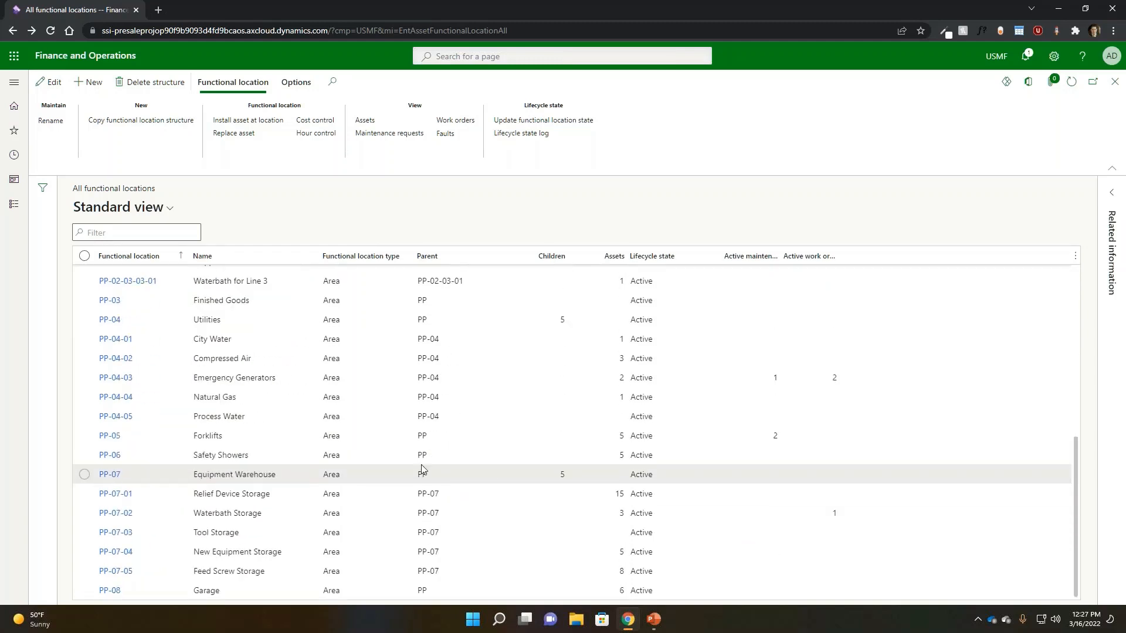
scroll(410, 485, "up", 6)
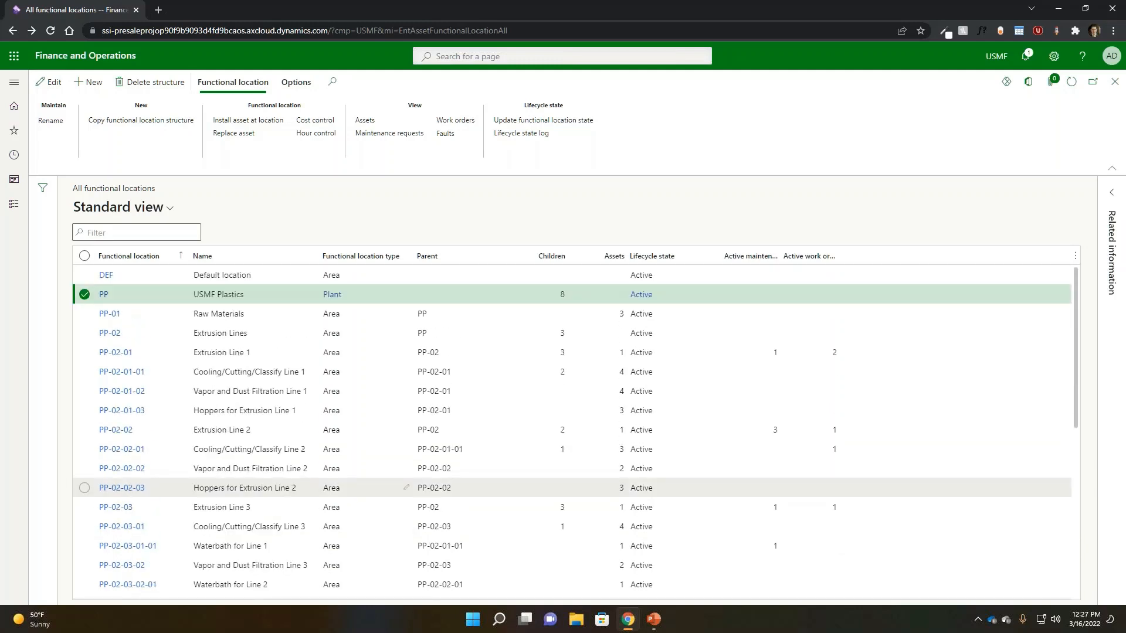
mouse_move(371, 488)
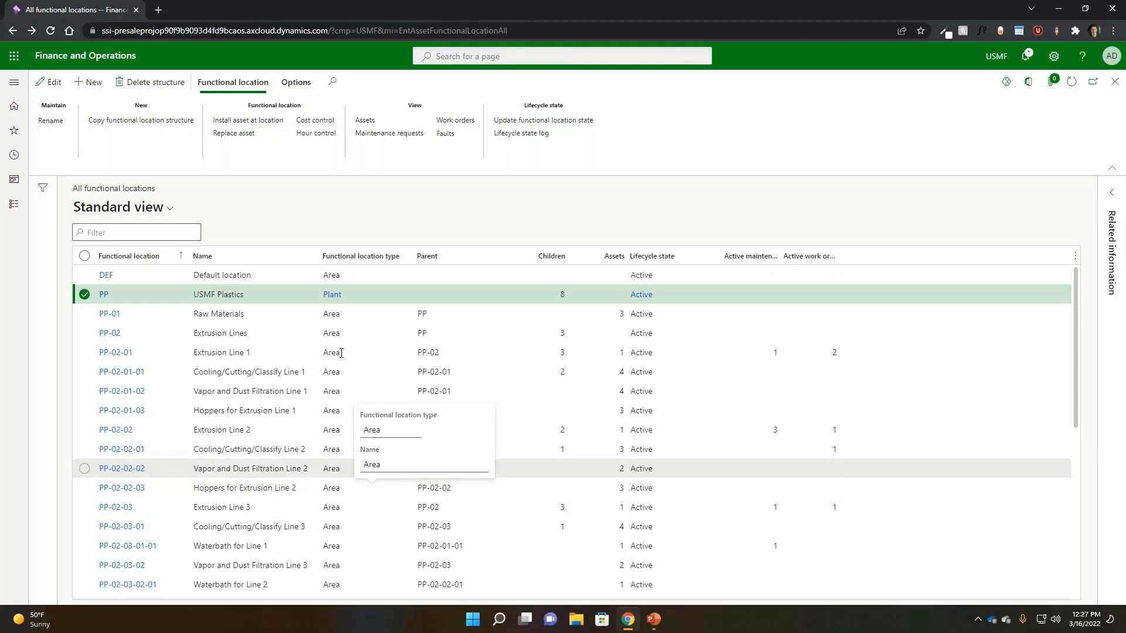
- Leave the All functional locations list and open Asset view from the Asset management module
left_click(1115, 84)
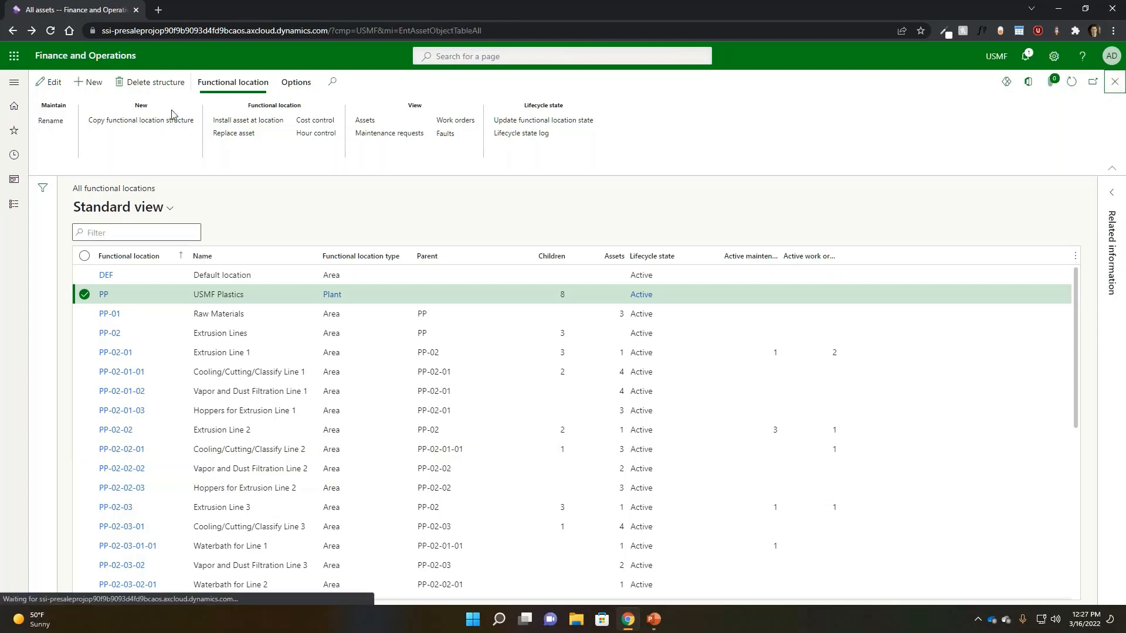
left_click(14, 82)
left_click(50, 352)
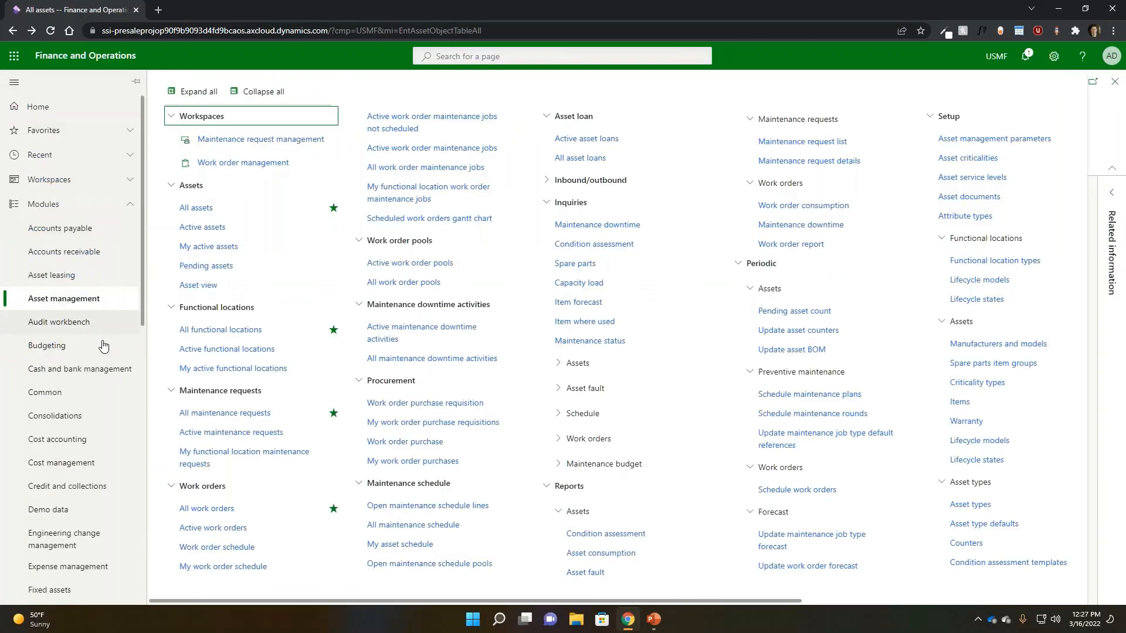
scroll(50, 364, "down", 4)
scroll(54, 409, "up", 1)
scroll(53, 408, "up", 1)
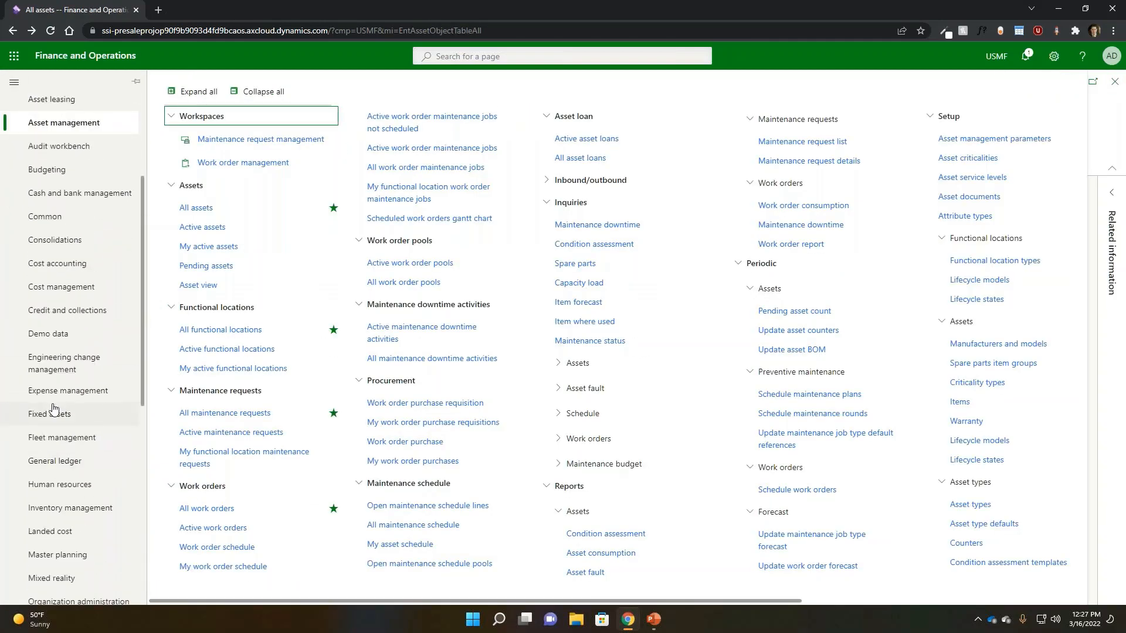
left_click(201, 287)
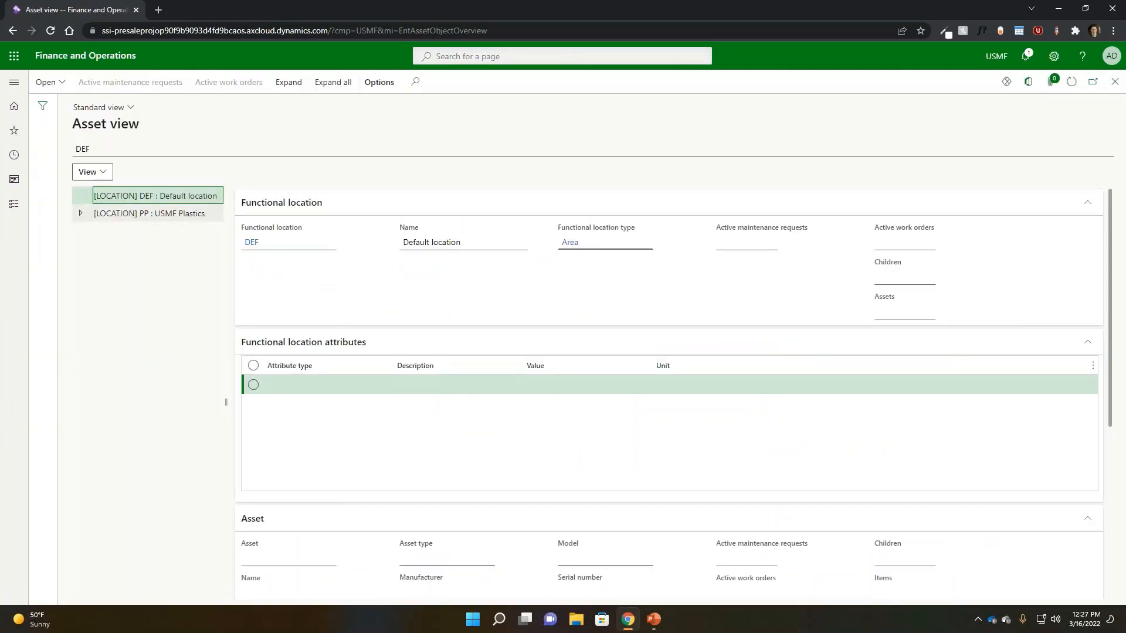
- Expand the USMF Plastics location tree through PP-02 Extrusion Lines to the contents of PP-02-01 Extrusion Line 1
left_click(163, 214)
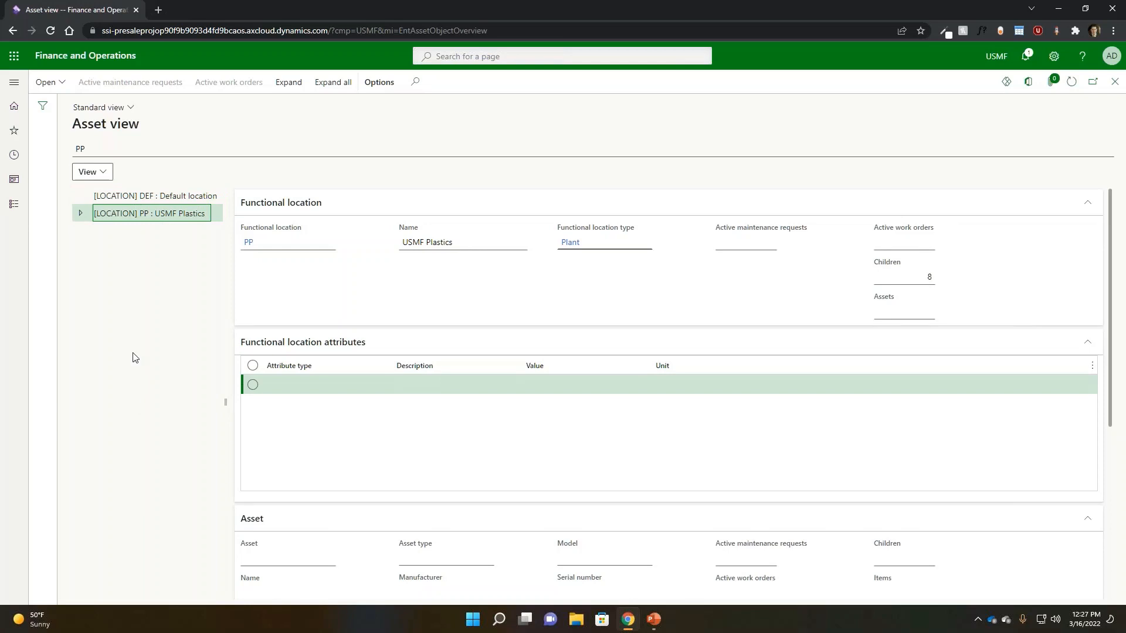
left_click(81, 214)
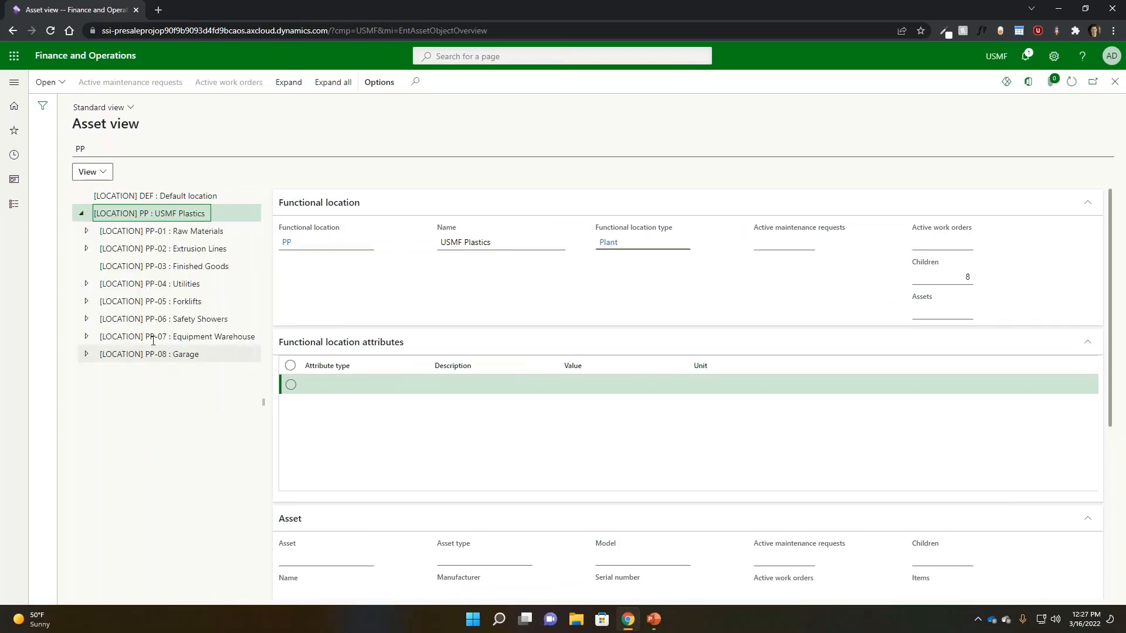
left_click(87, 248)
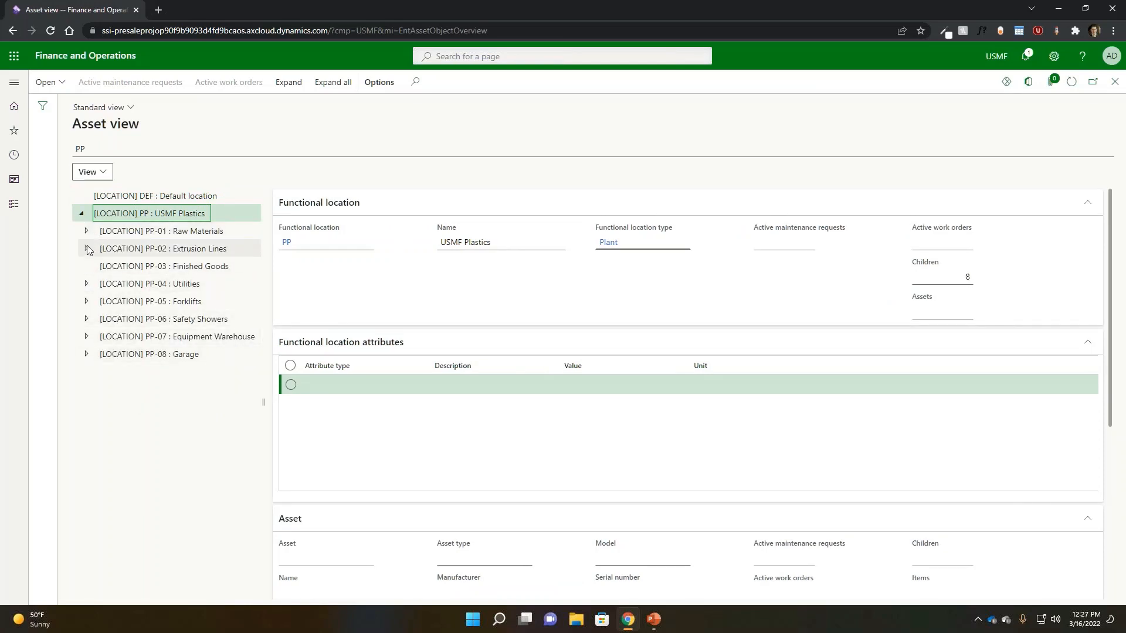
left_click(102, 273)
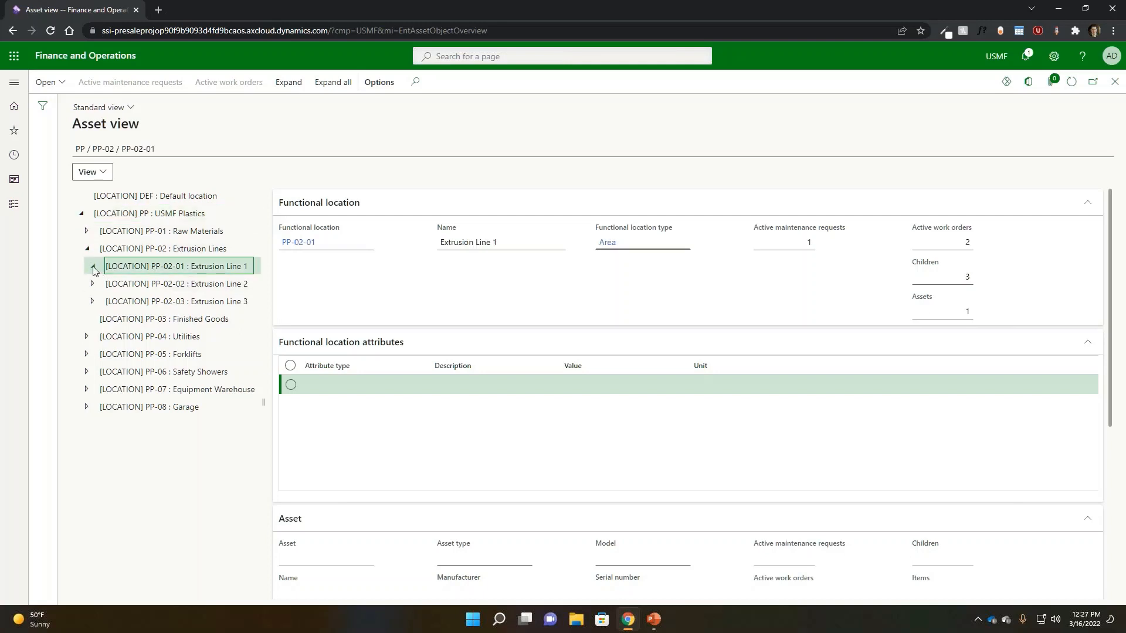
left_click(92, 265)
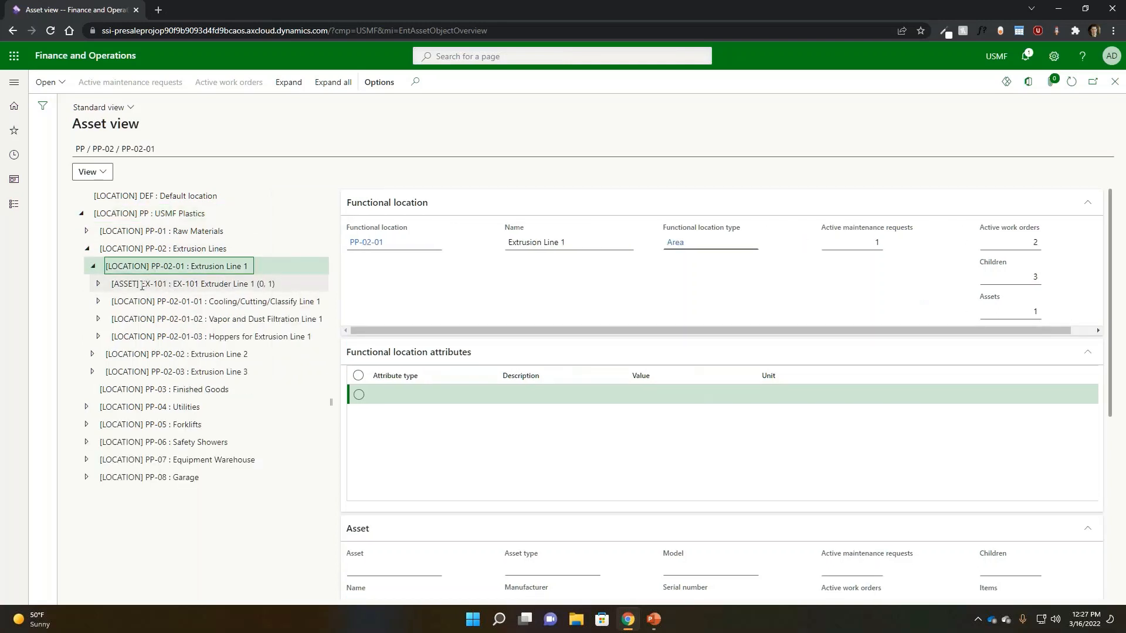
- Expand asset EX-101 Extruder Line 1 and examine its child assets: blender, DC drive, DC motor, gearbox and metal detector
left_click(225, 286)
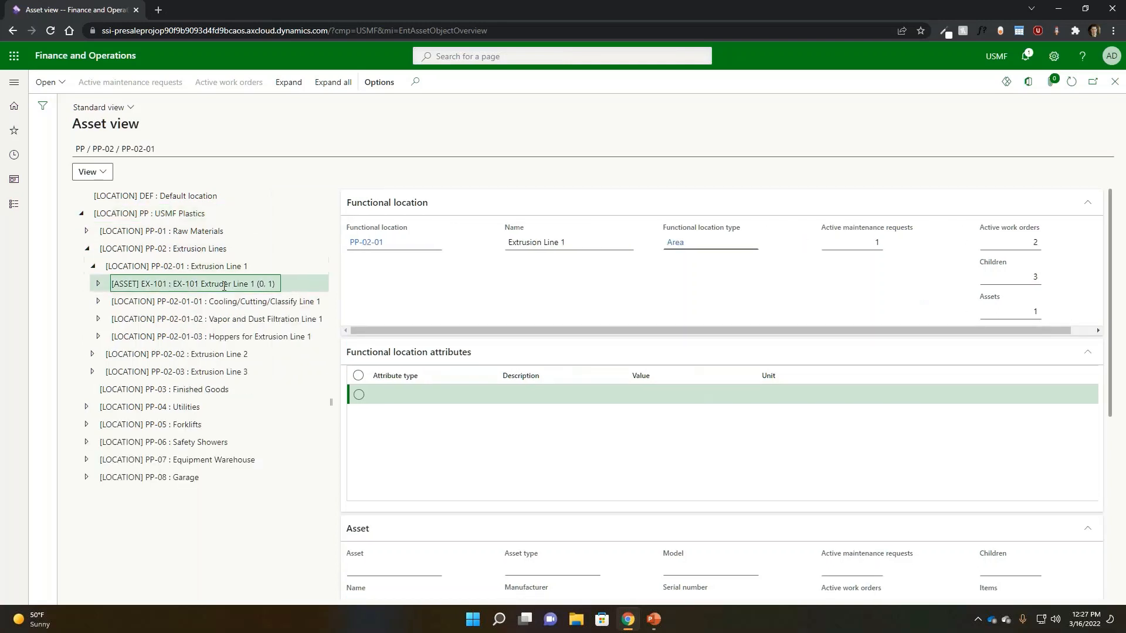
left_click(99, 284)
left_click(188, 302)
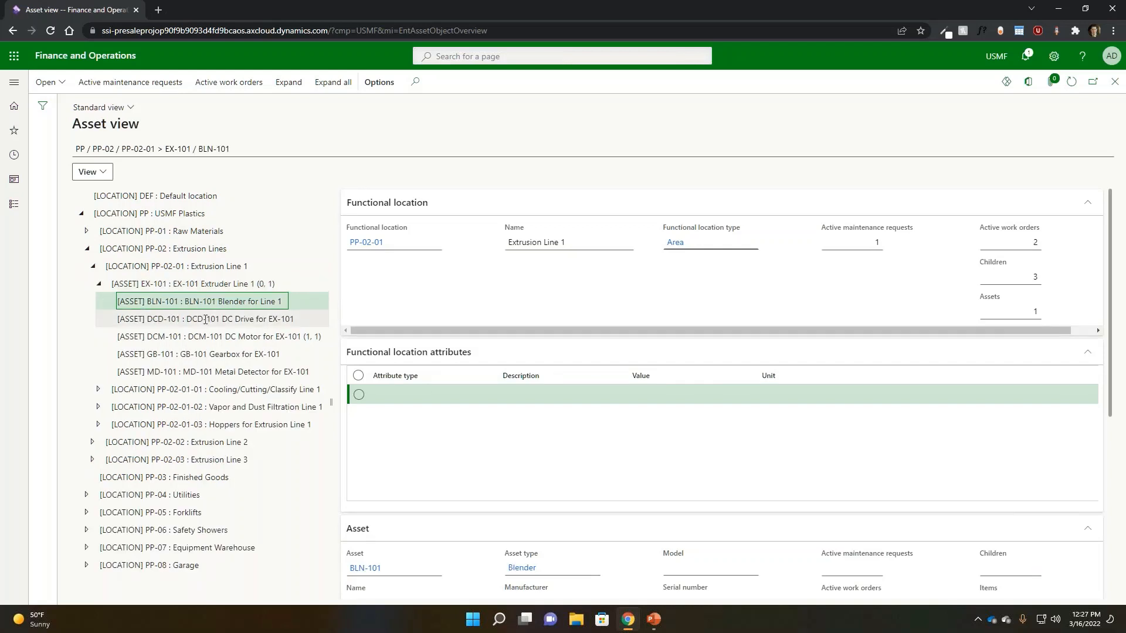
left_click(199, 319)
left_click(211, 337)
left_click(211, 354)
left_click(211, 372)
left_click(219, 302)
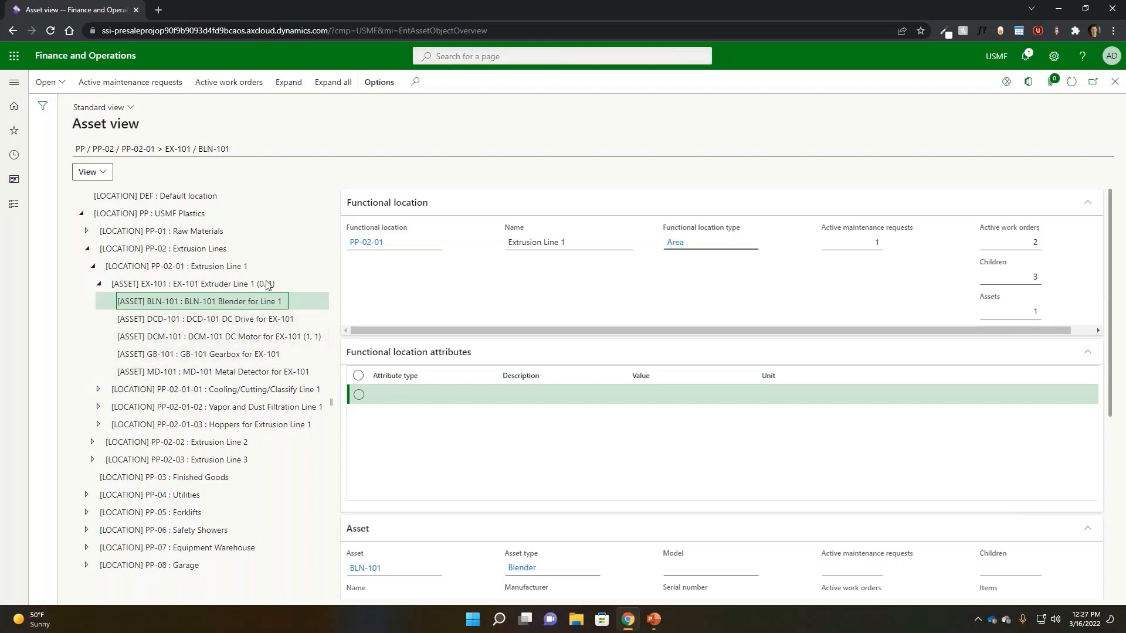
left_click(231, 283)
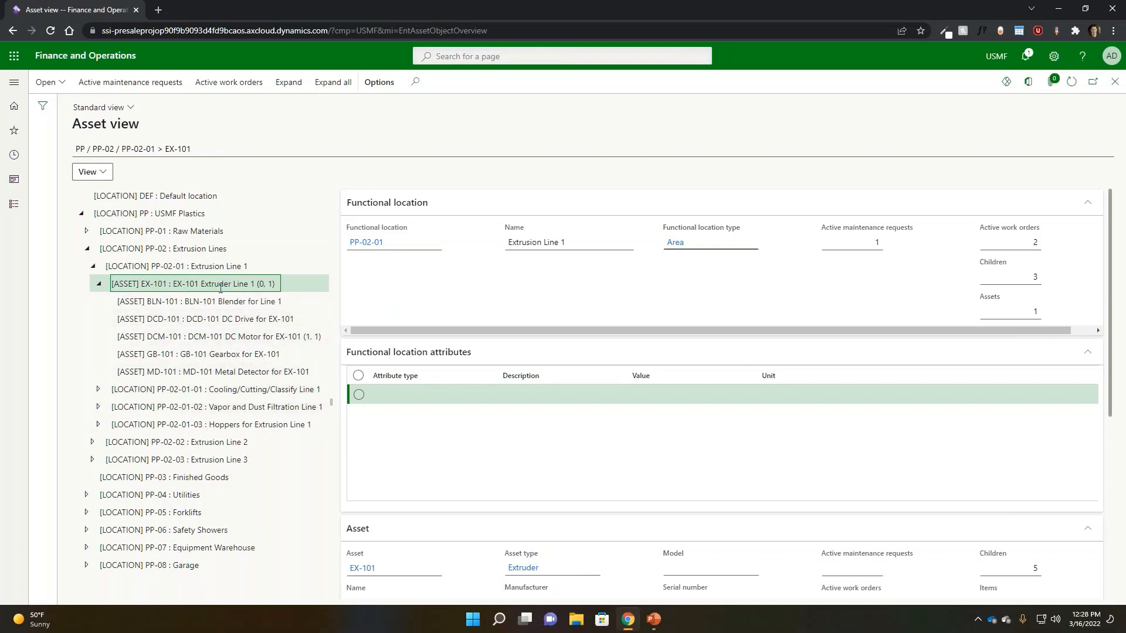
left_click_drag(197, 284, 167, 284)
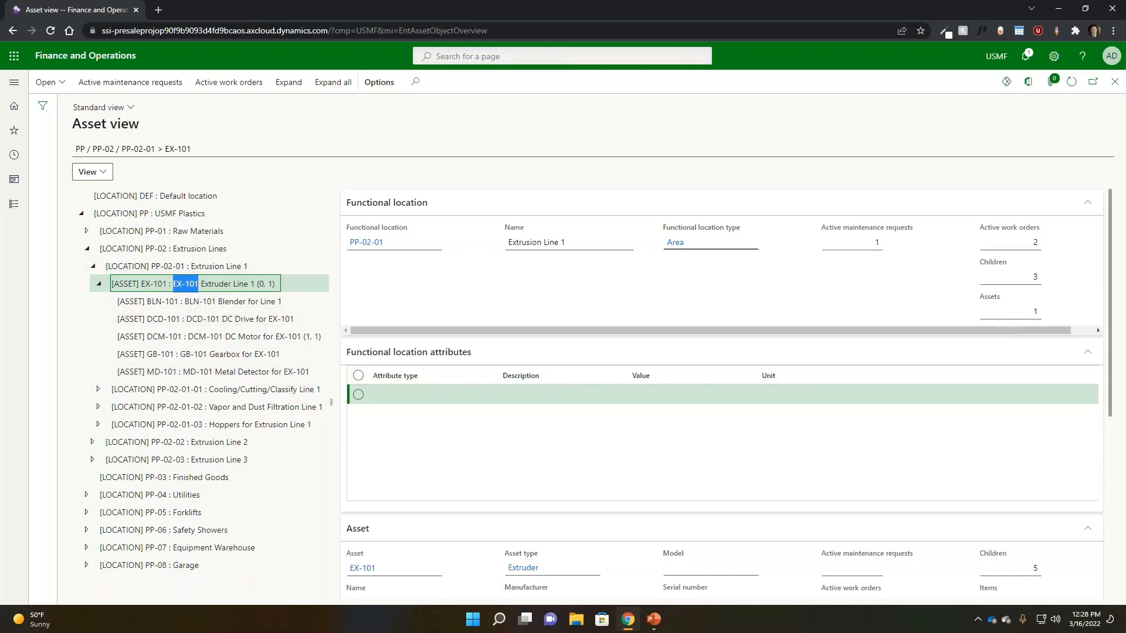
- Compare the functional location details of PP USMF Plastics and PP-01 Raw Materials in the tree
left_click(153, 214)
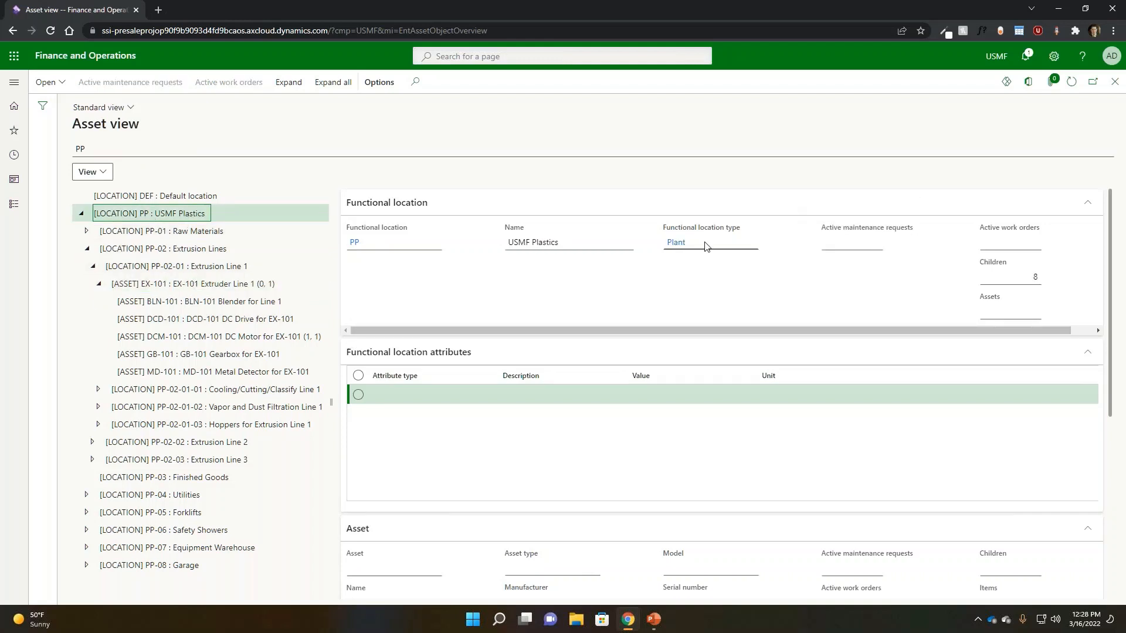
left_click(170, 231)
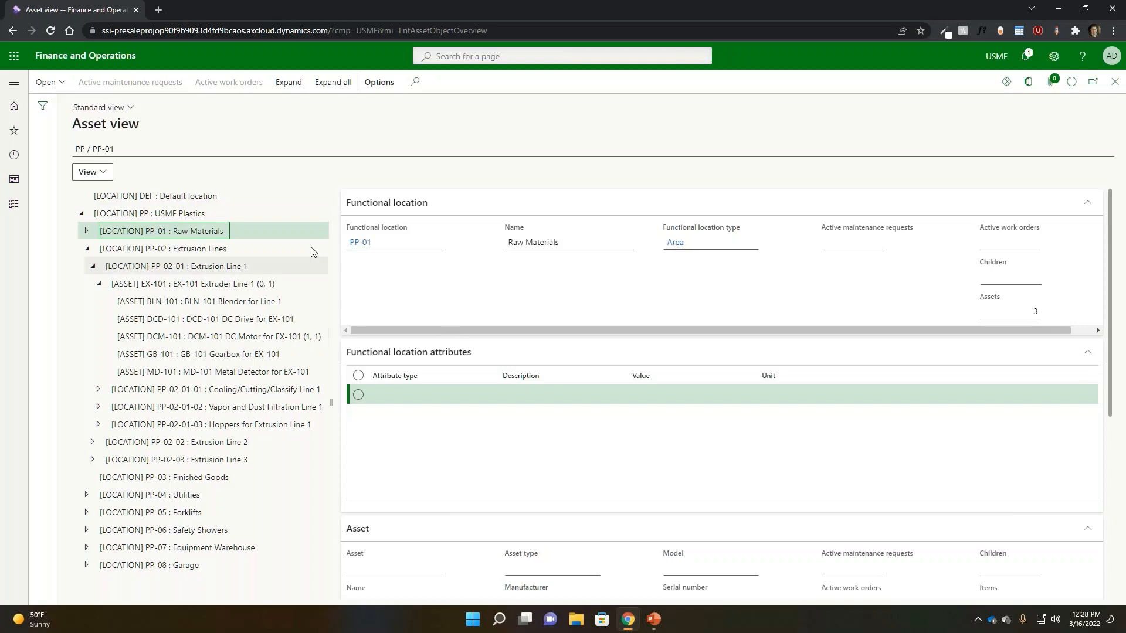